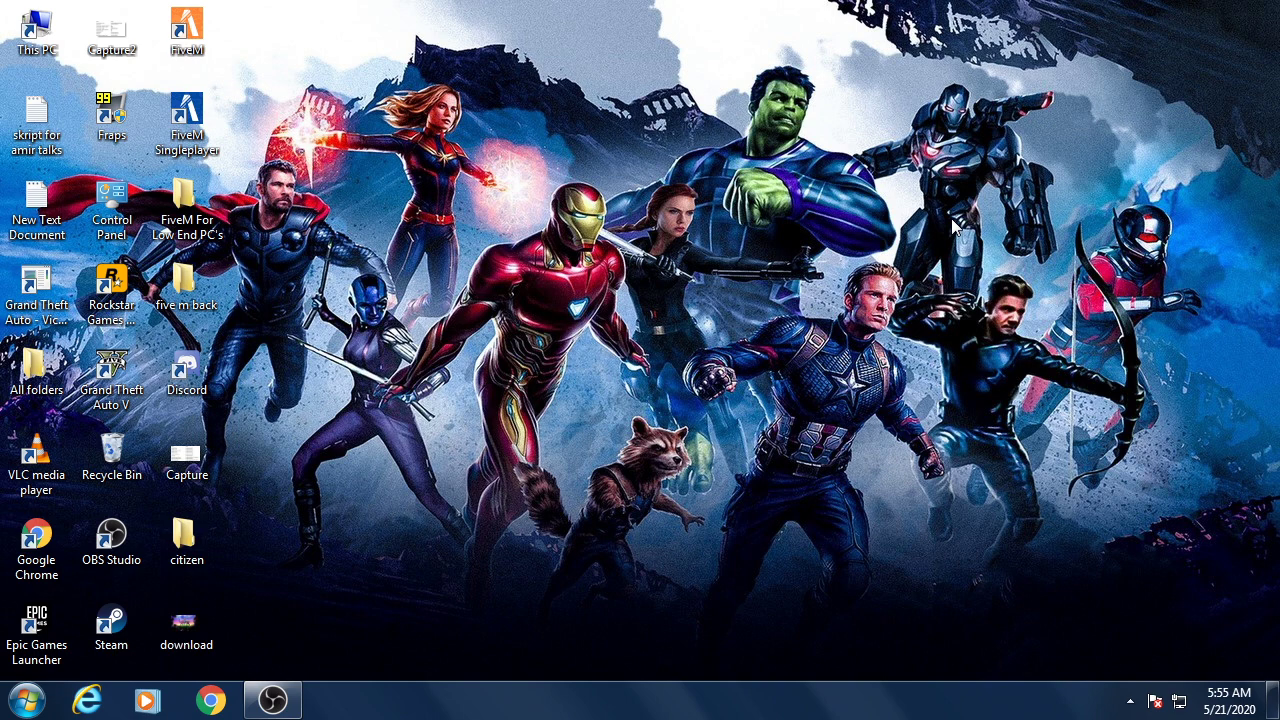
Refresh the desktop repeatedly from its right-click menu.
right_click(381, 93)
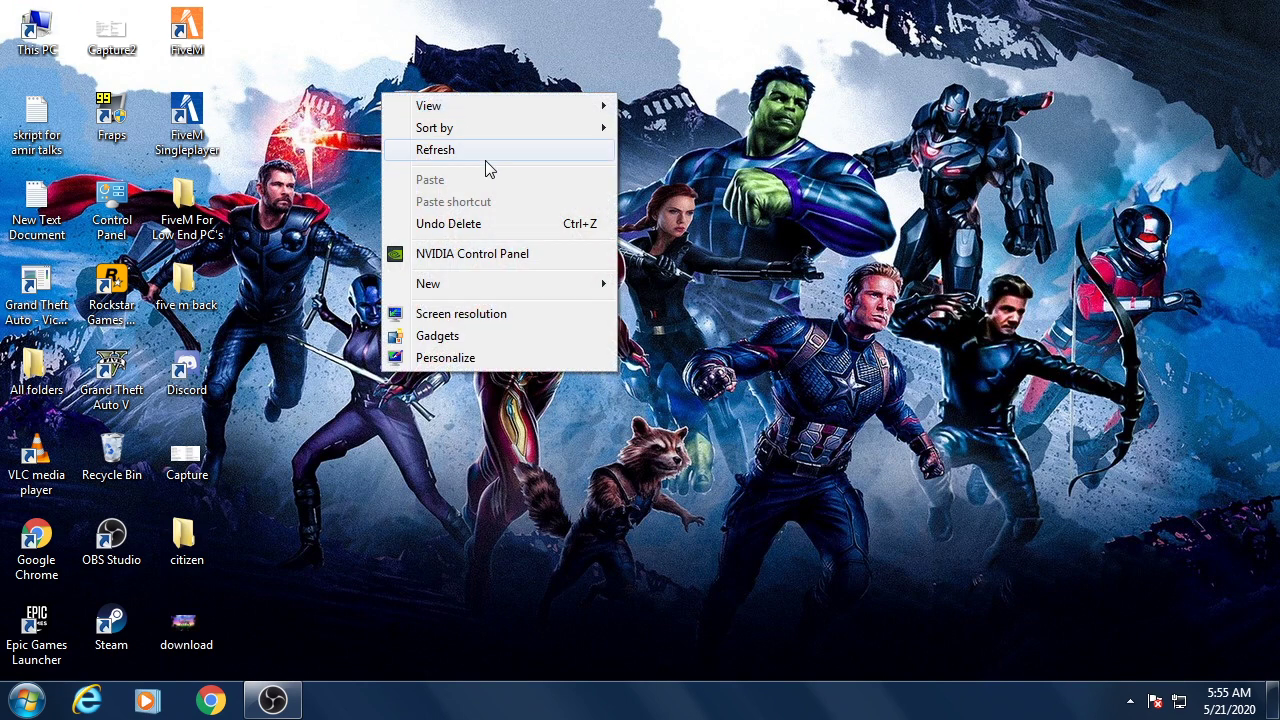
click(482, 150)
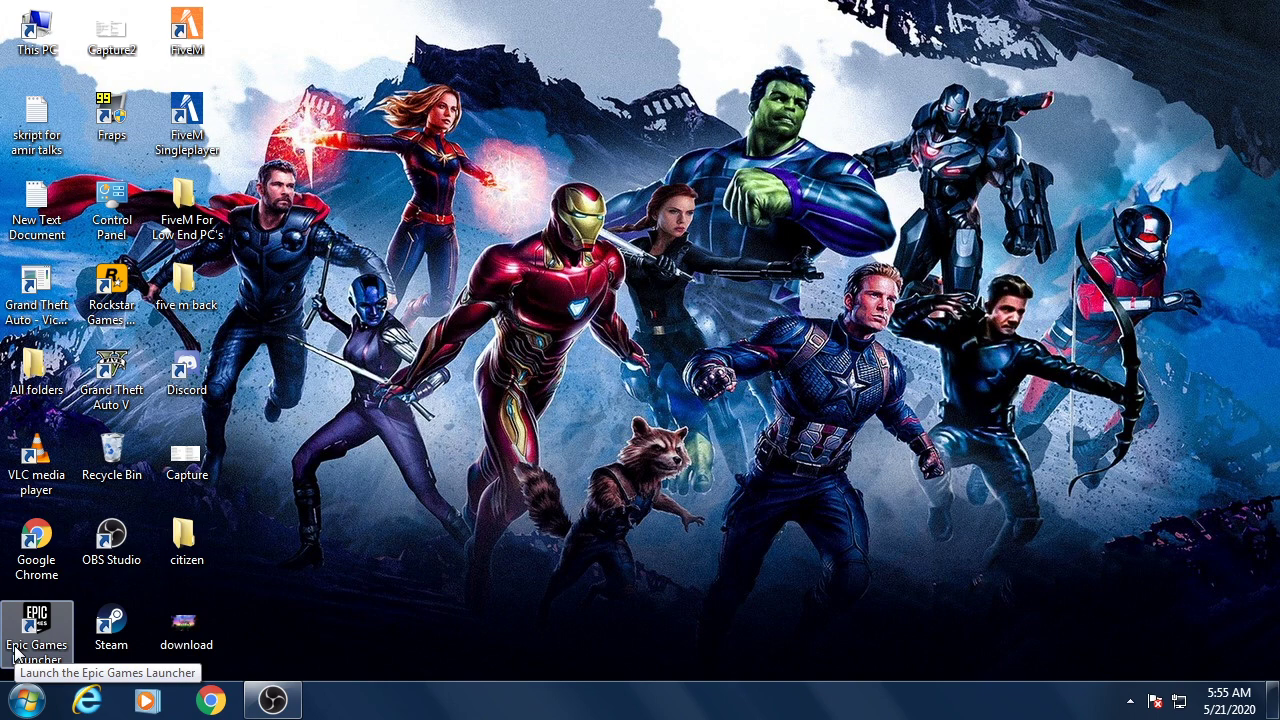
right_click(874, 428)
click(963, 210)
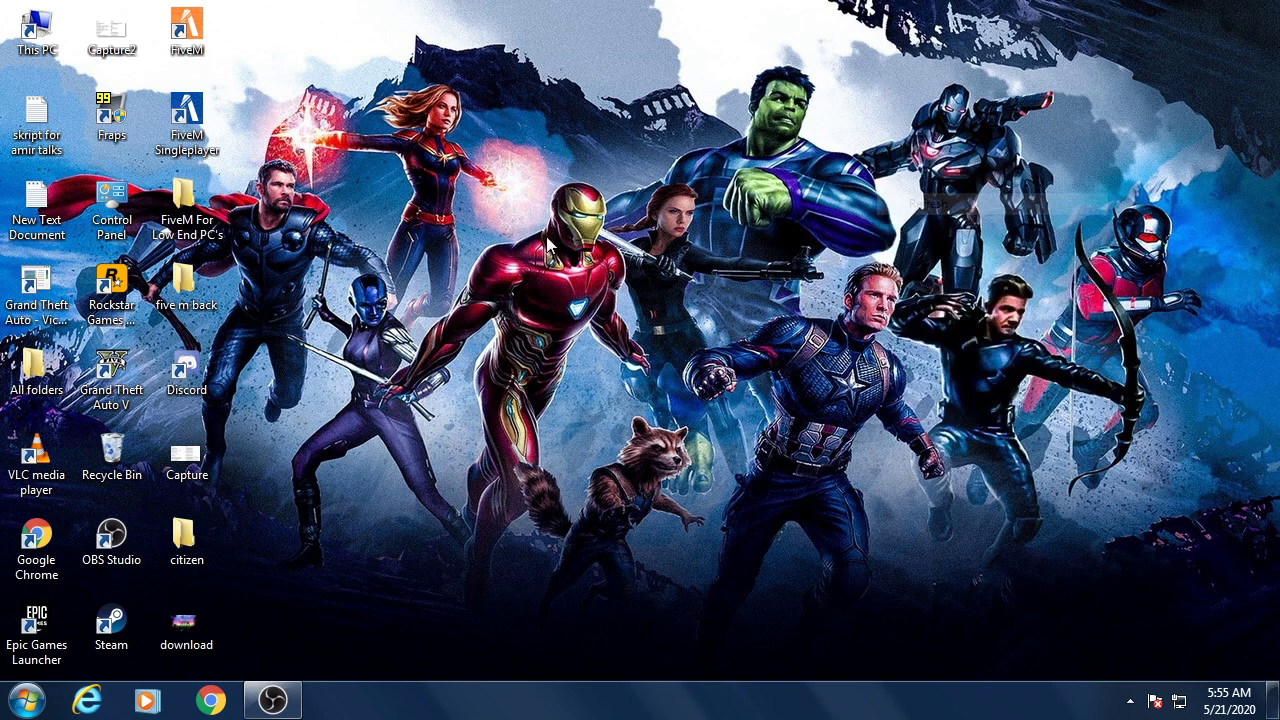
right_click(679, 262)
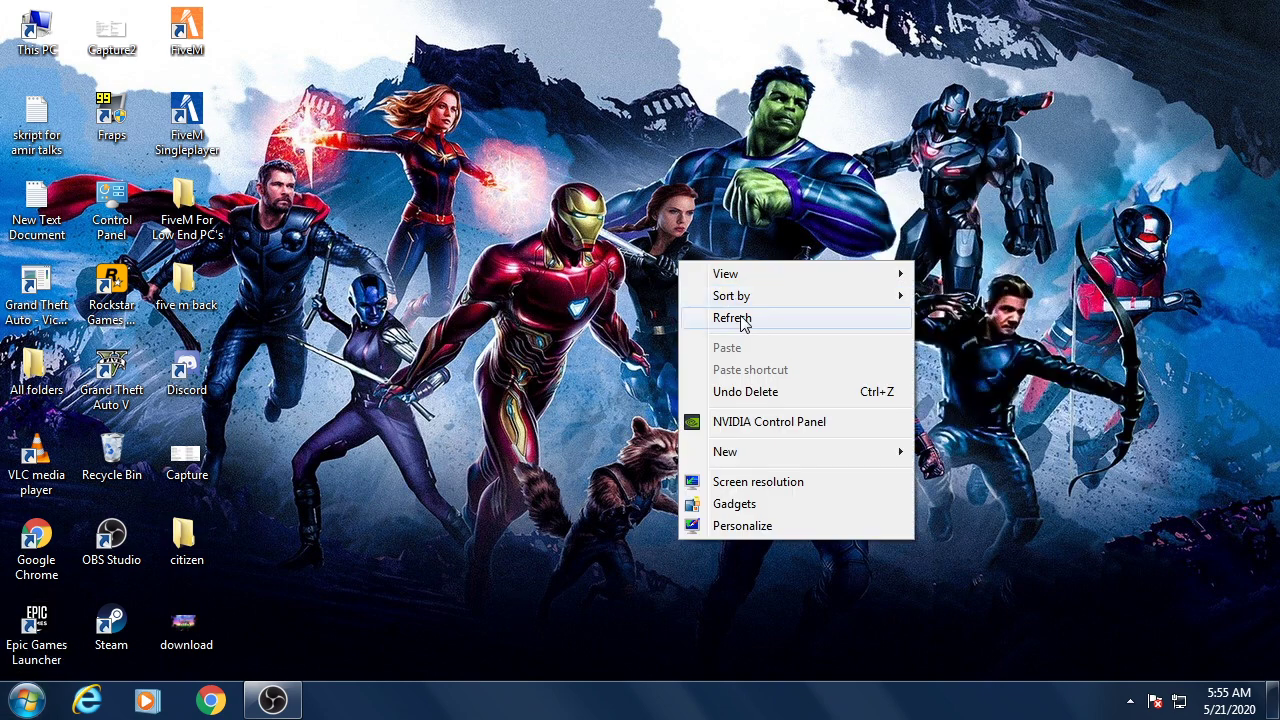
click(741, 320)
right_click(559, 223)
click(620, 278)
right_click(621, 273)
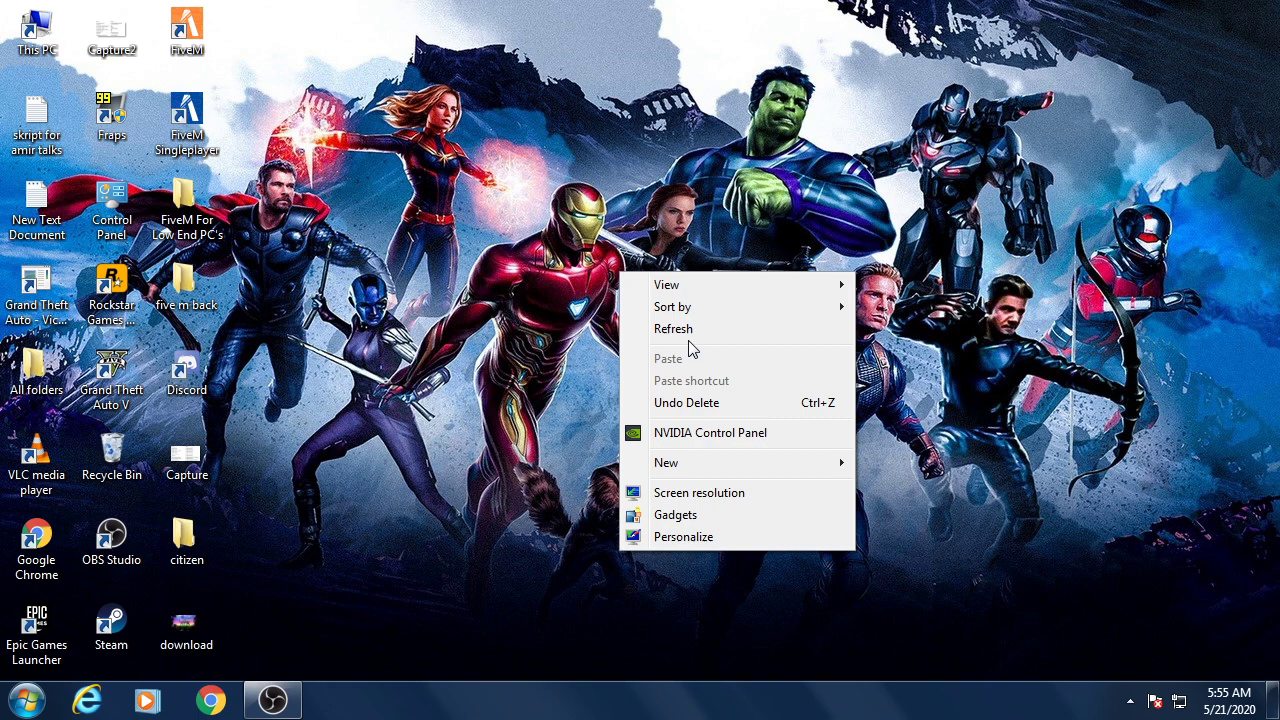
click(688, 330)
right_click(593, 204)
click(640, 258)
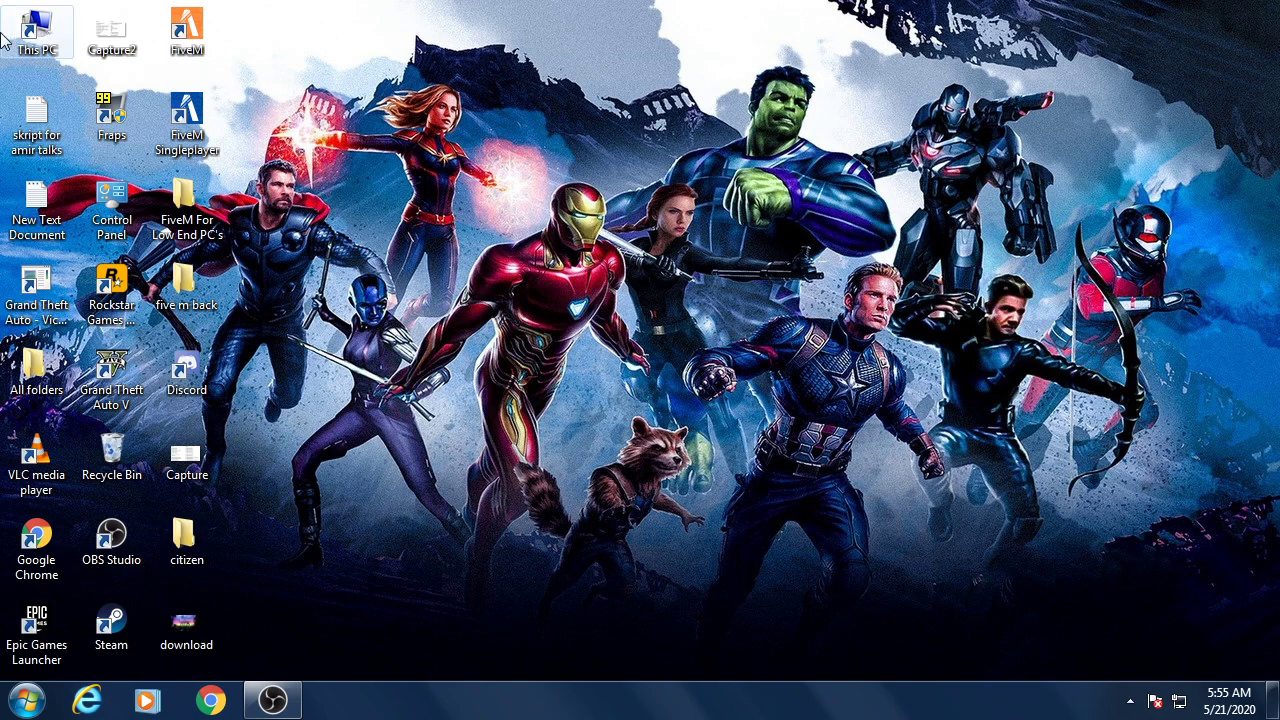
Check the computer's system properties from the Computer window, then close both windows.
double_click(36, 28)
right_click(312, 357)
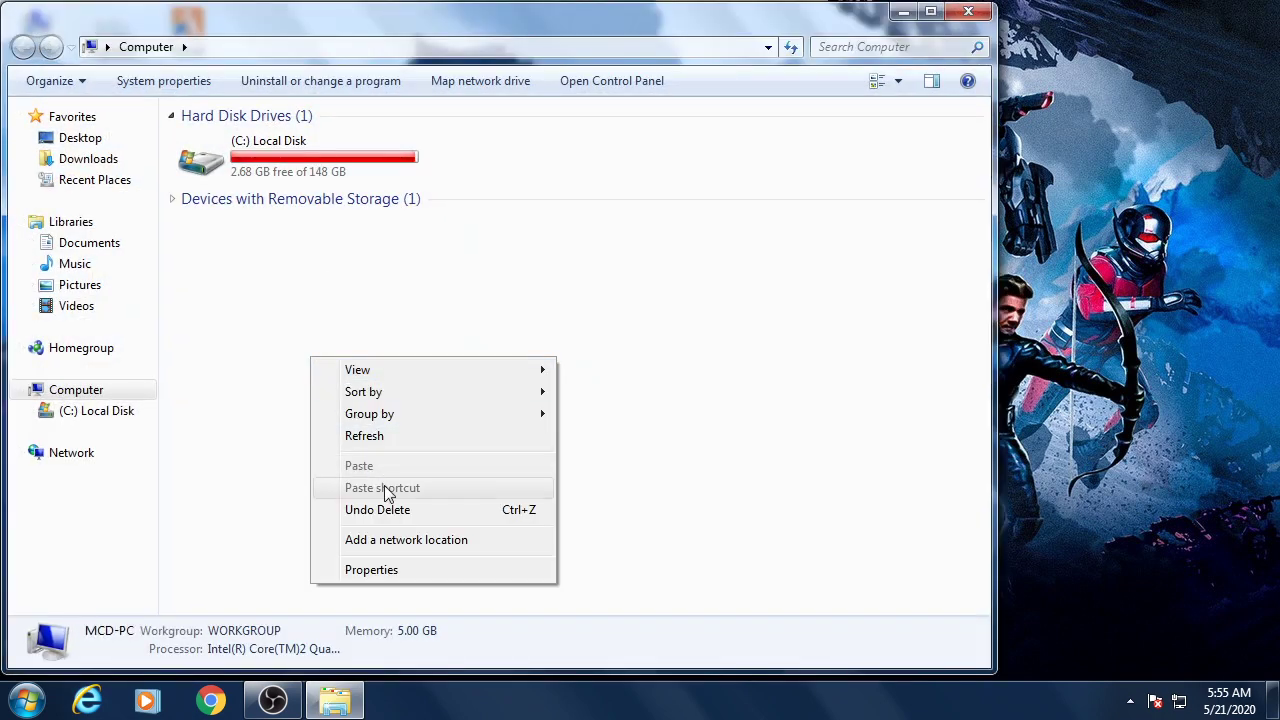
click(395, 569)
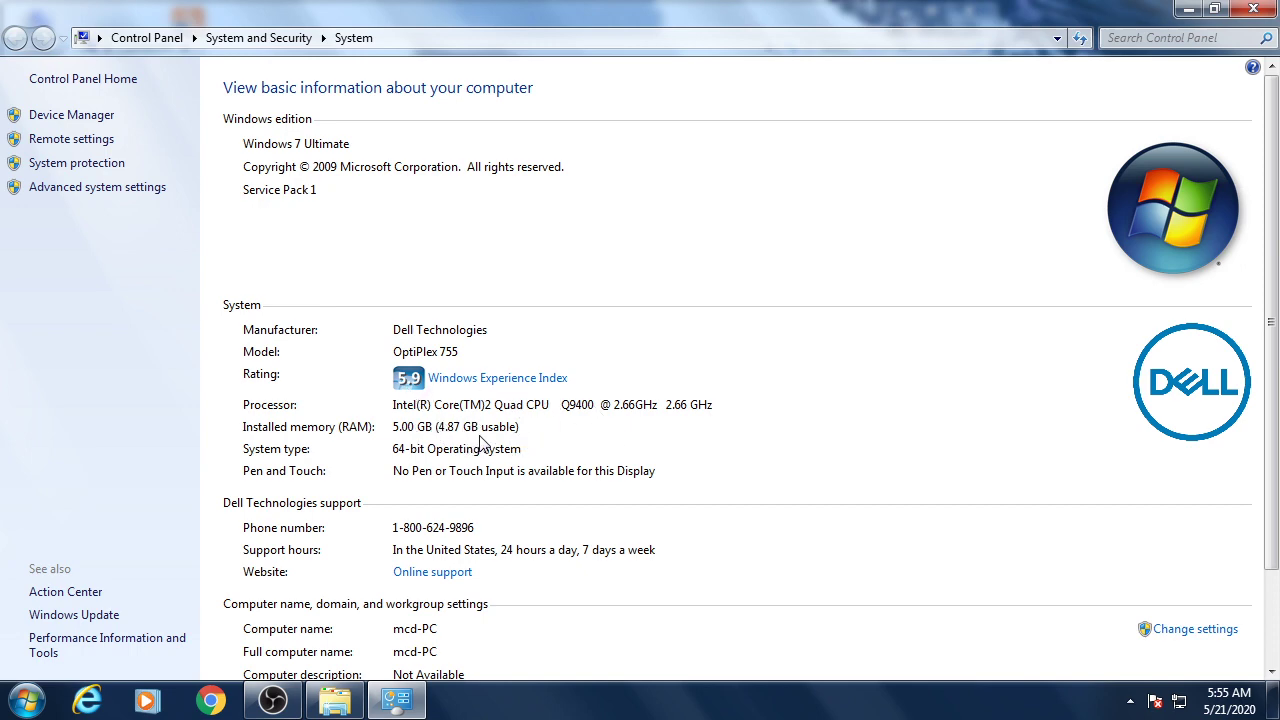
click(1253, 8)
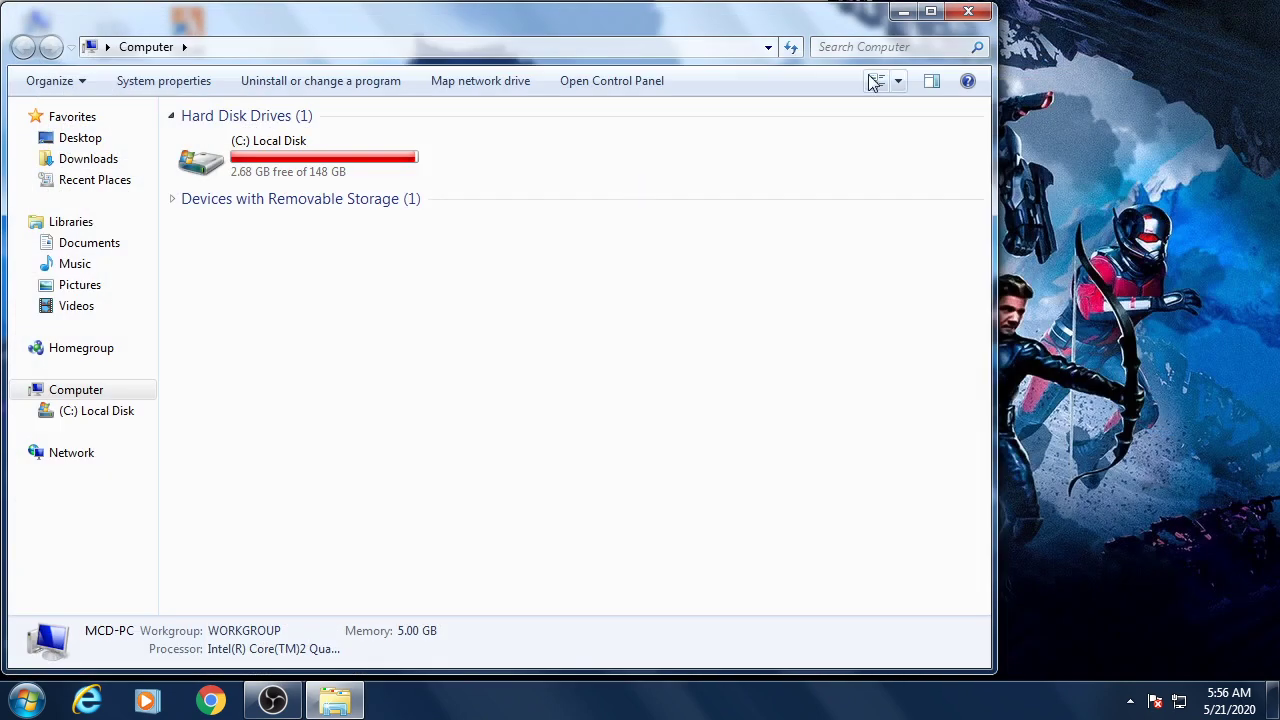
click(967, 12)
Refresh the desktop several more times.
right_click(752, 112)
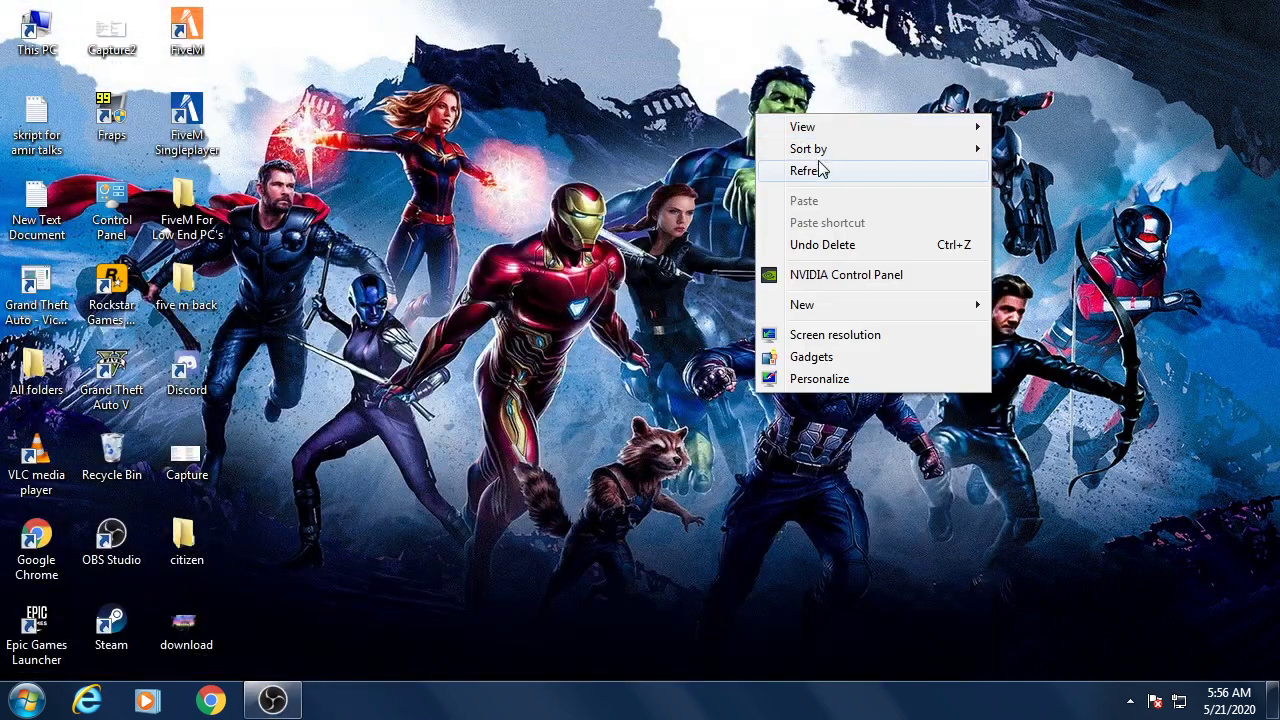
click(822, 170)
right_click(518, 140)
click(578, 188)
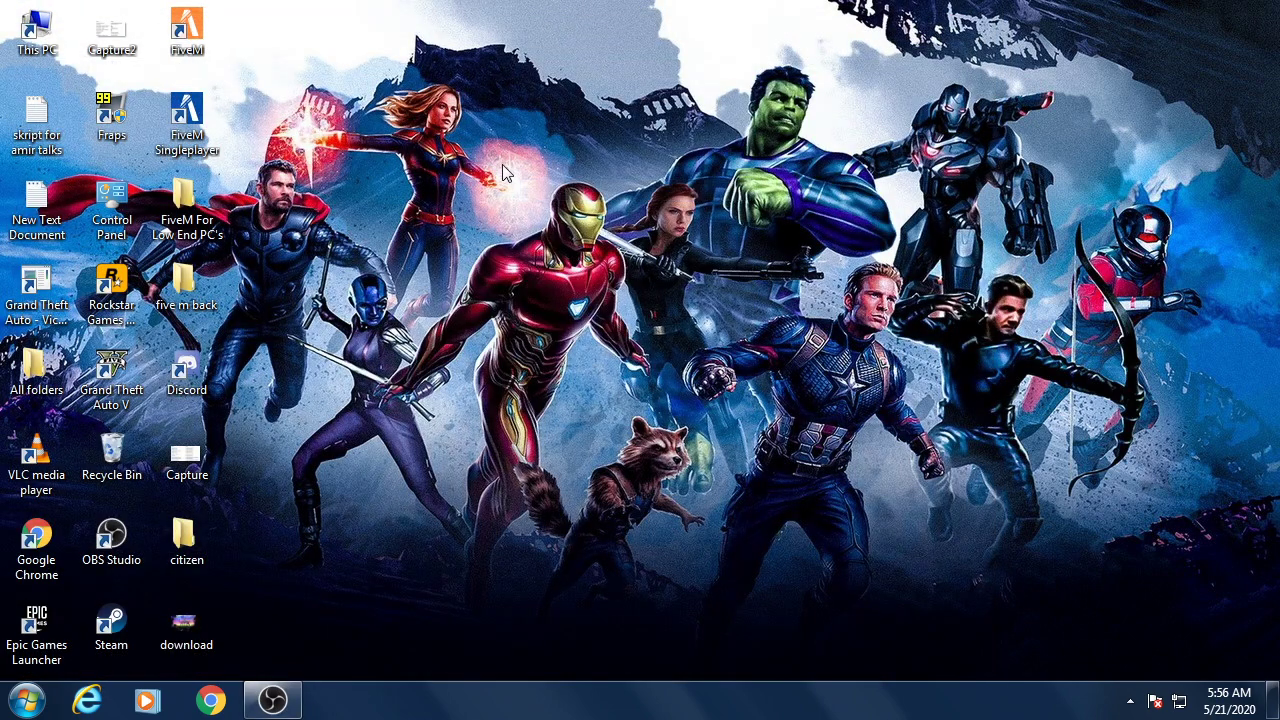
right_click(502, 165)
click(570, 222)
right_click(572, 226)
click(628, 276)
right_click(491, 196)
click(553, 256)
right_click(448, 152)
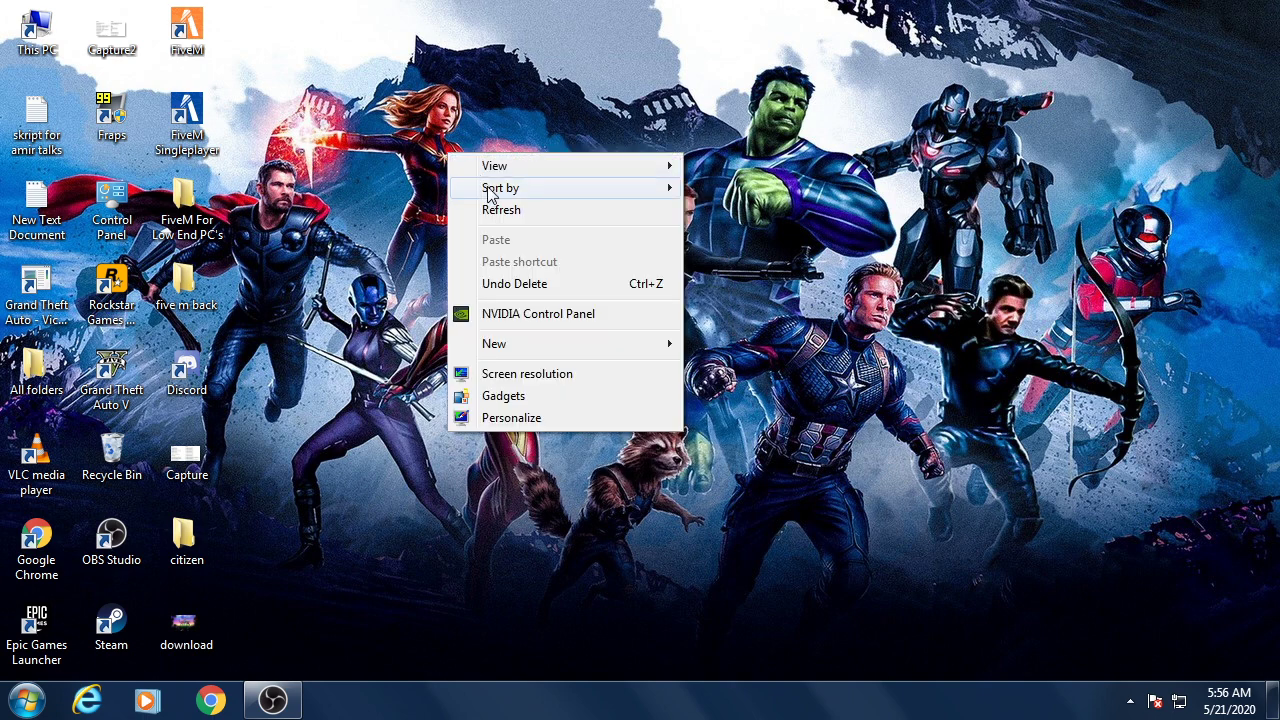
click(495, 208)
right_click(502, 200)
click(563, 262)
right_click(504, 206)
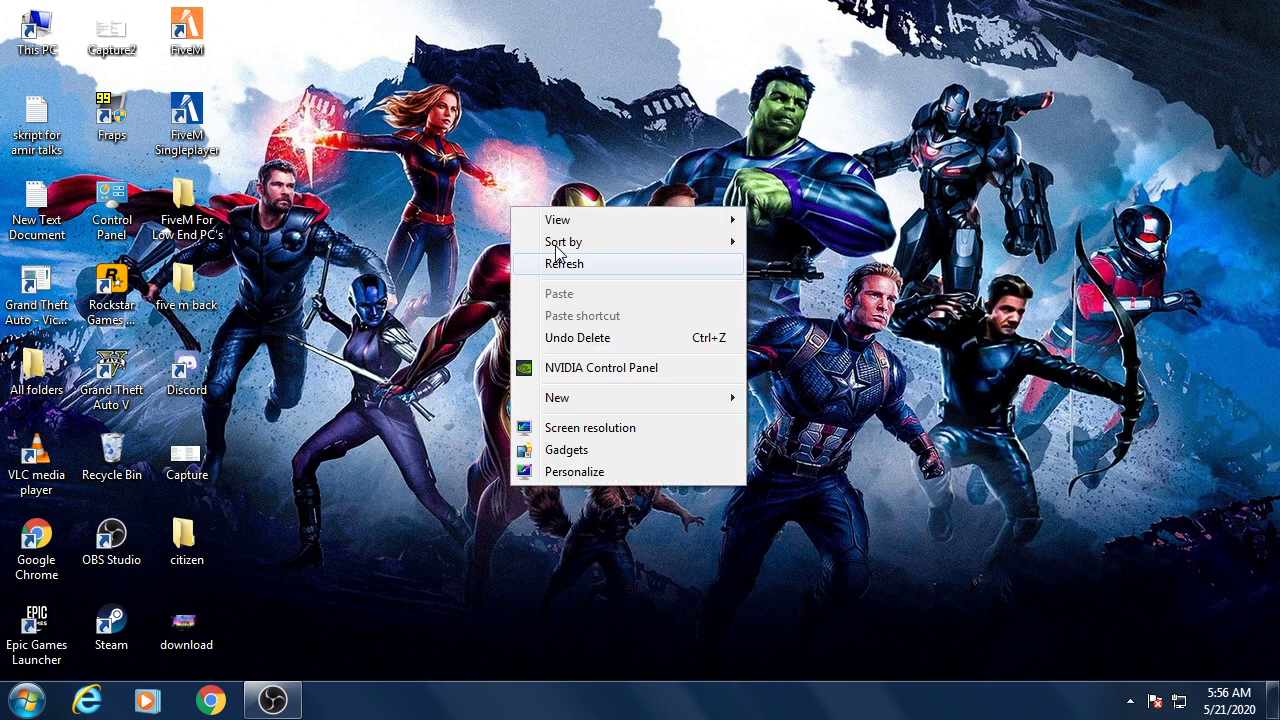
click(590, 274)
Launch NVIDIA Control Panel and set Use my preference with the slider at Performance.
right_click(495, 210)
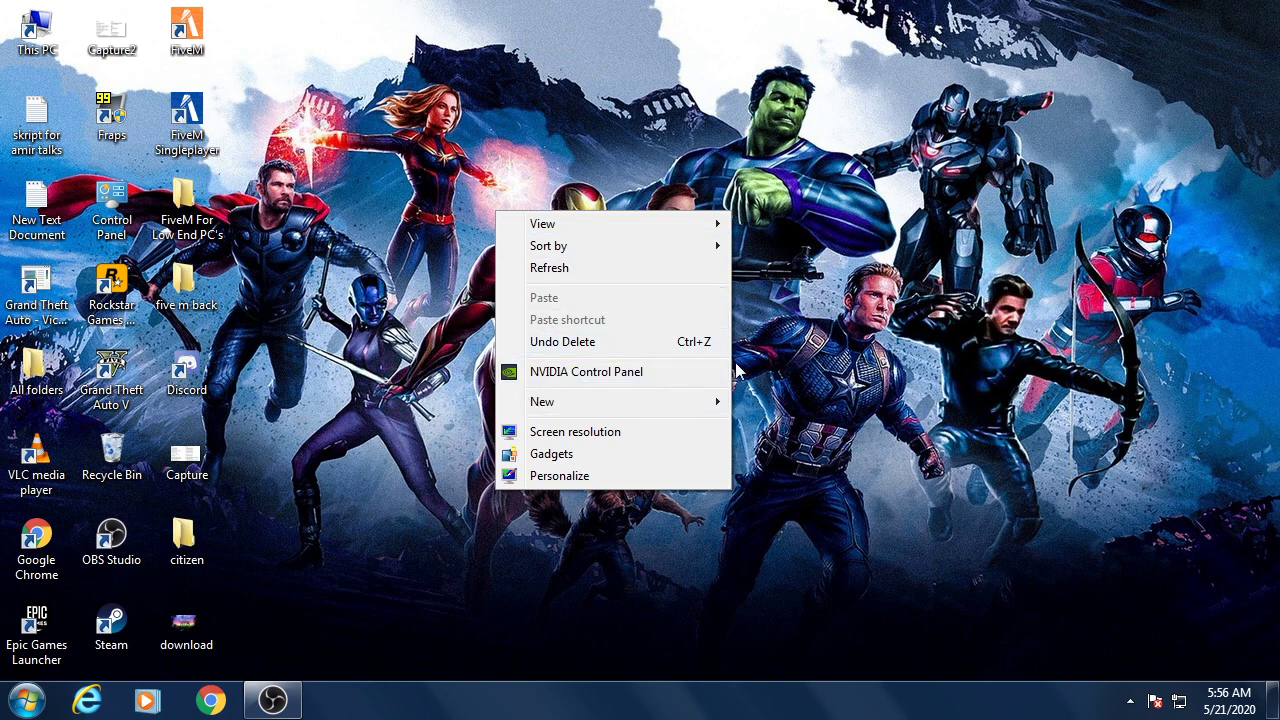
click(565, 385)
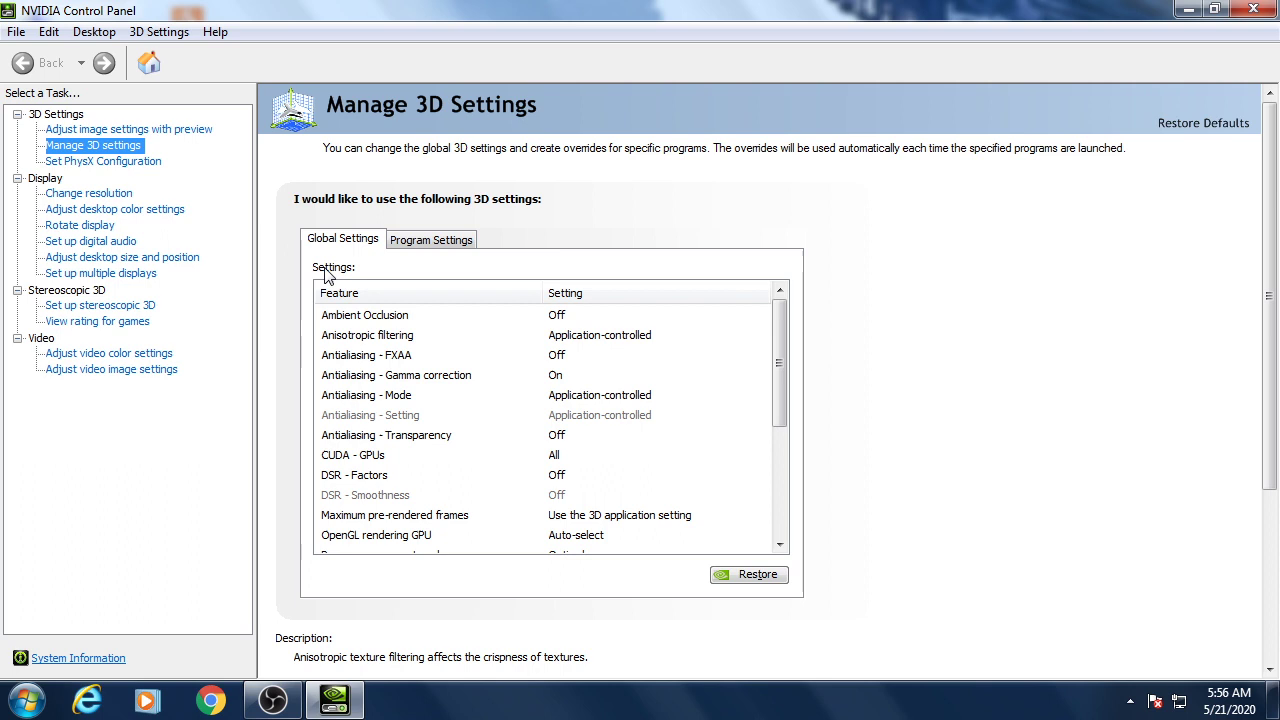
click(138, 129)
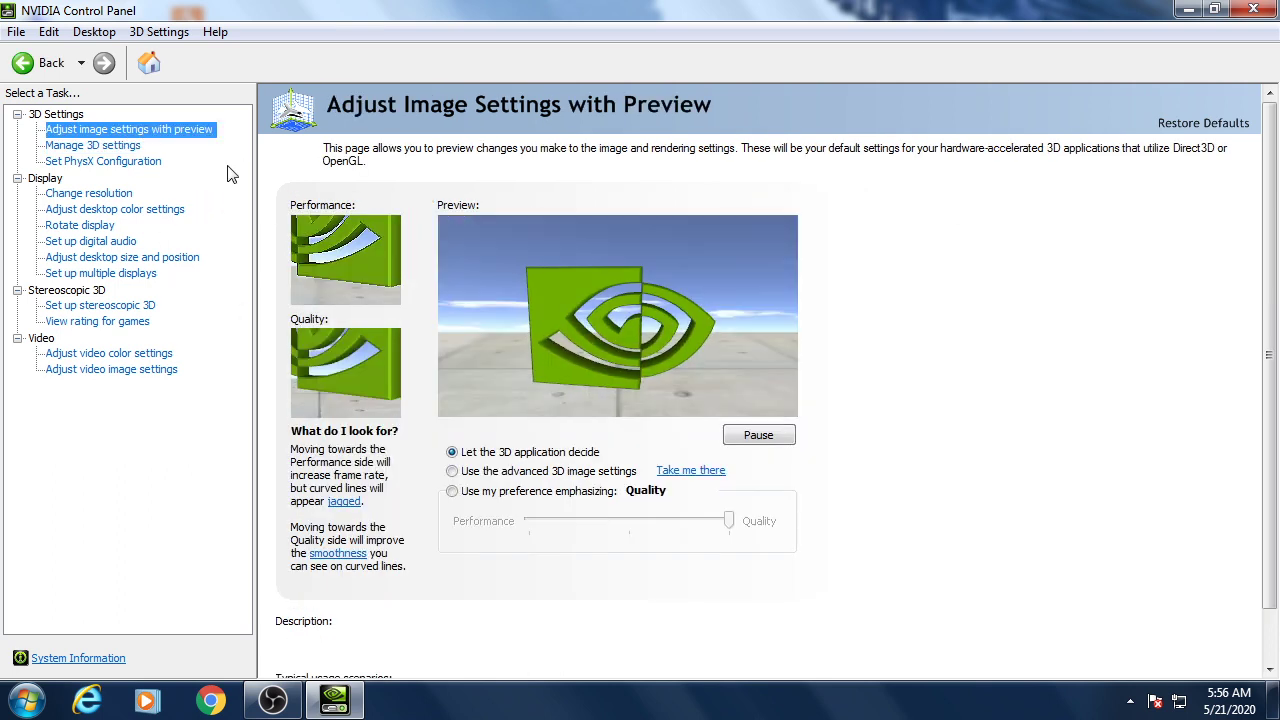
click(454, 492)
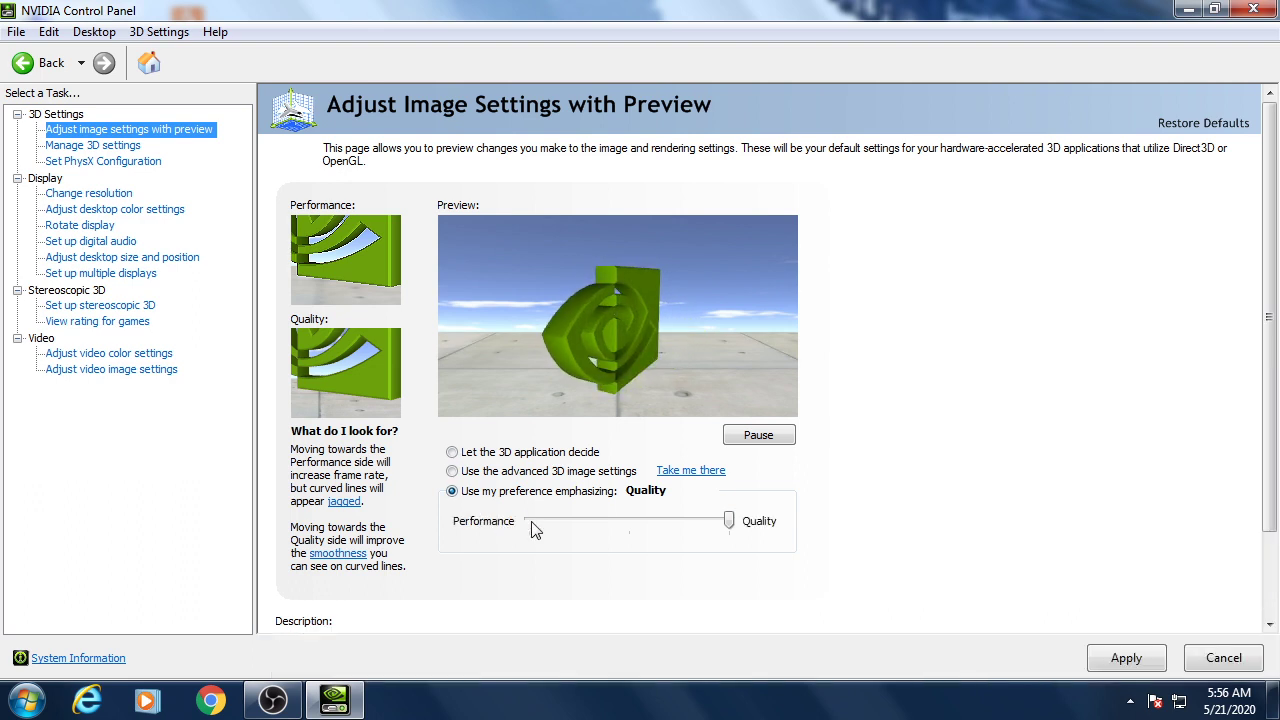
click(533, 527)
click(533, 527)
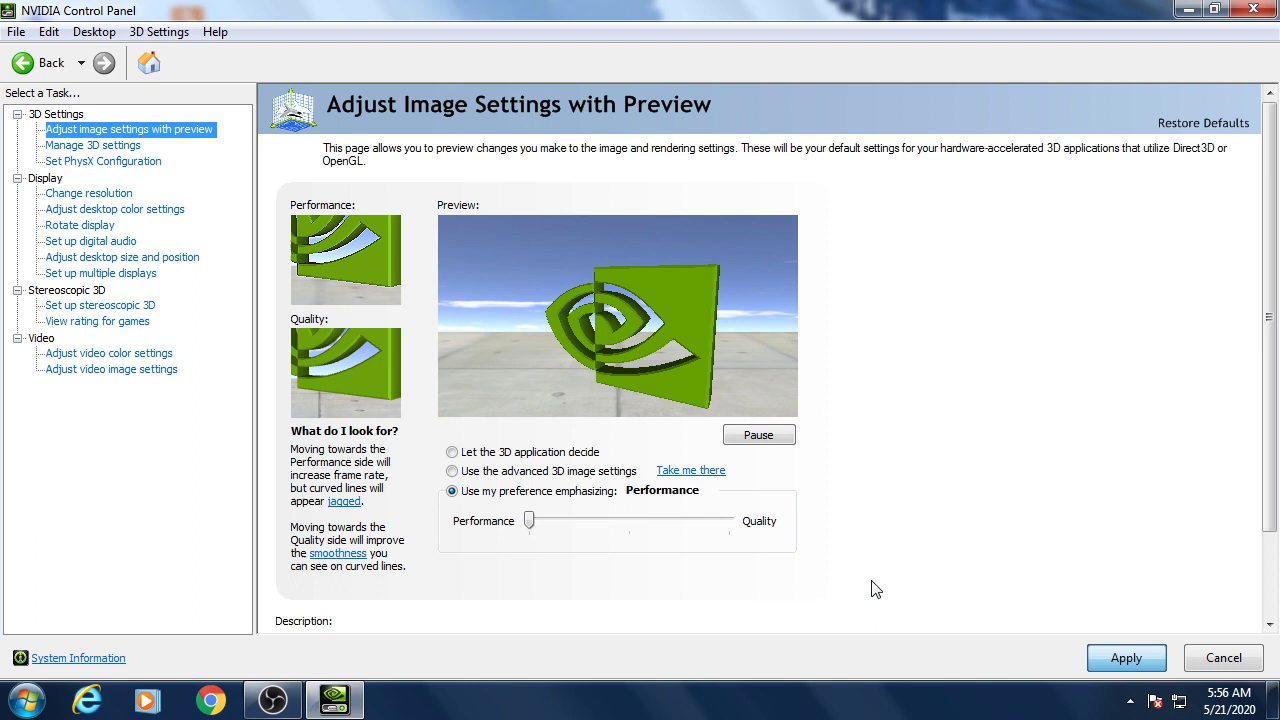
click(88, 148)
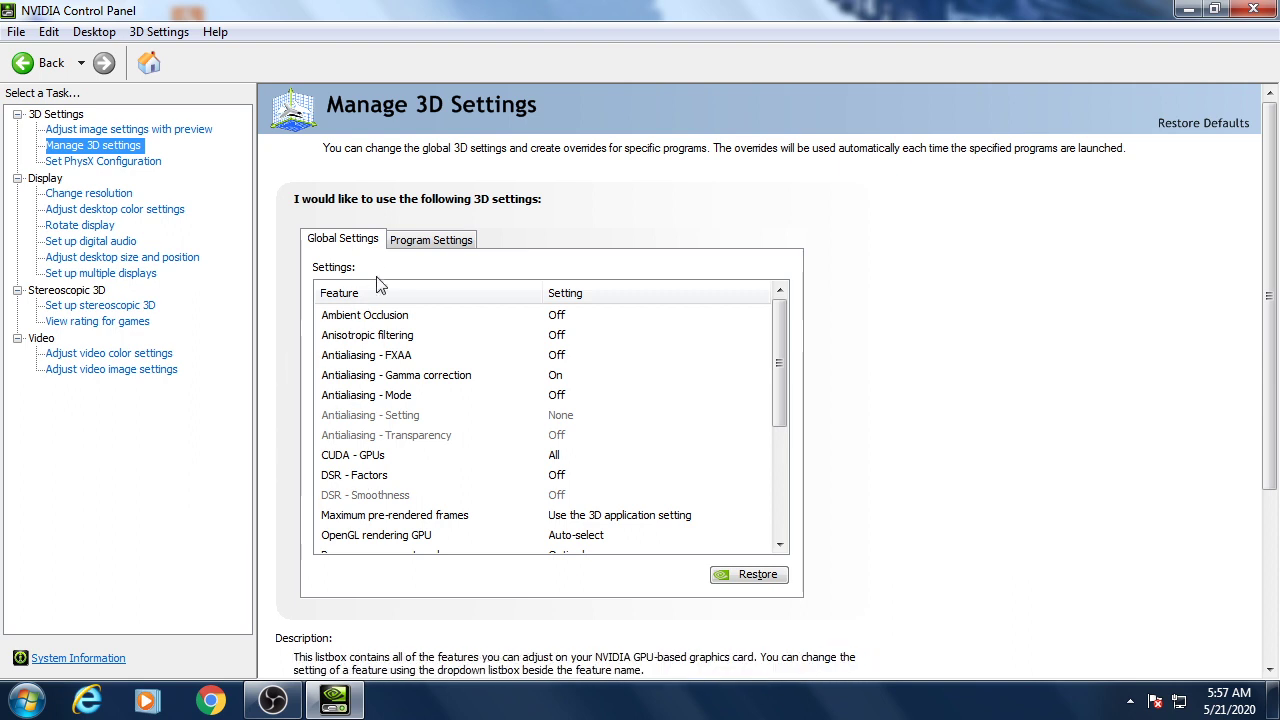
Add FiveM as a customized program under Program Settings.
click(410, 240)
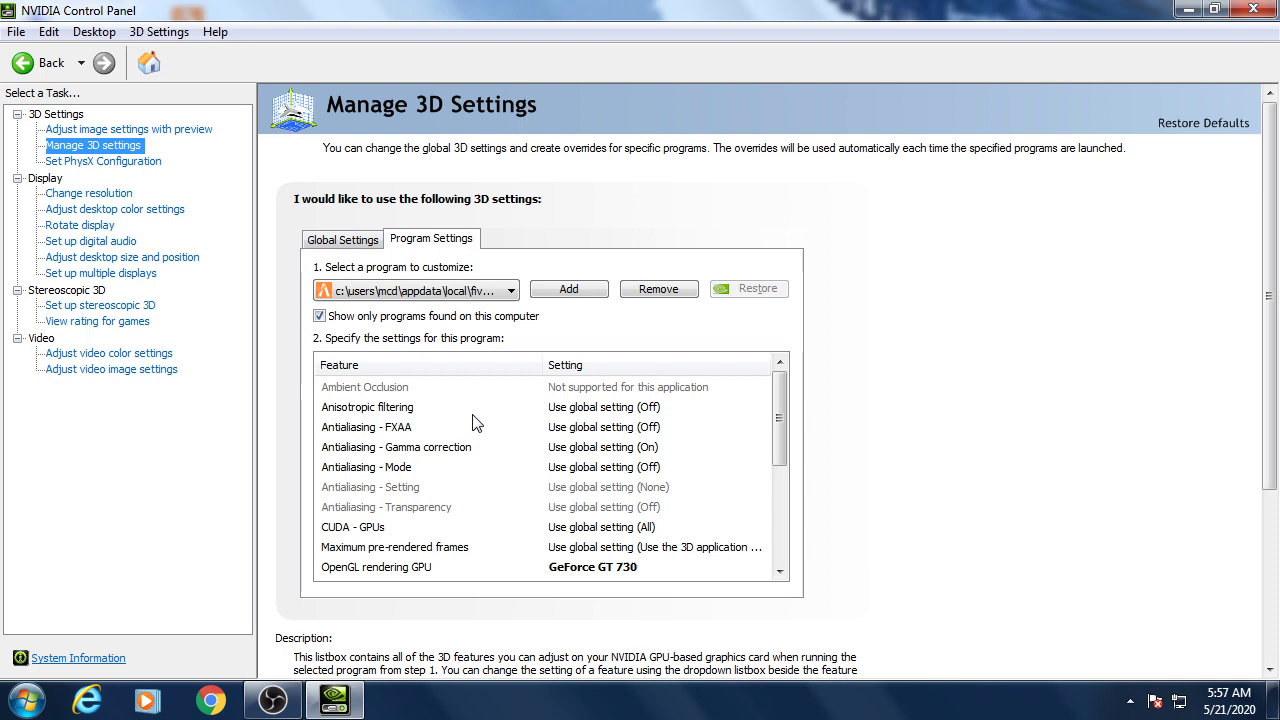
click(568, 289)
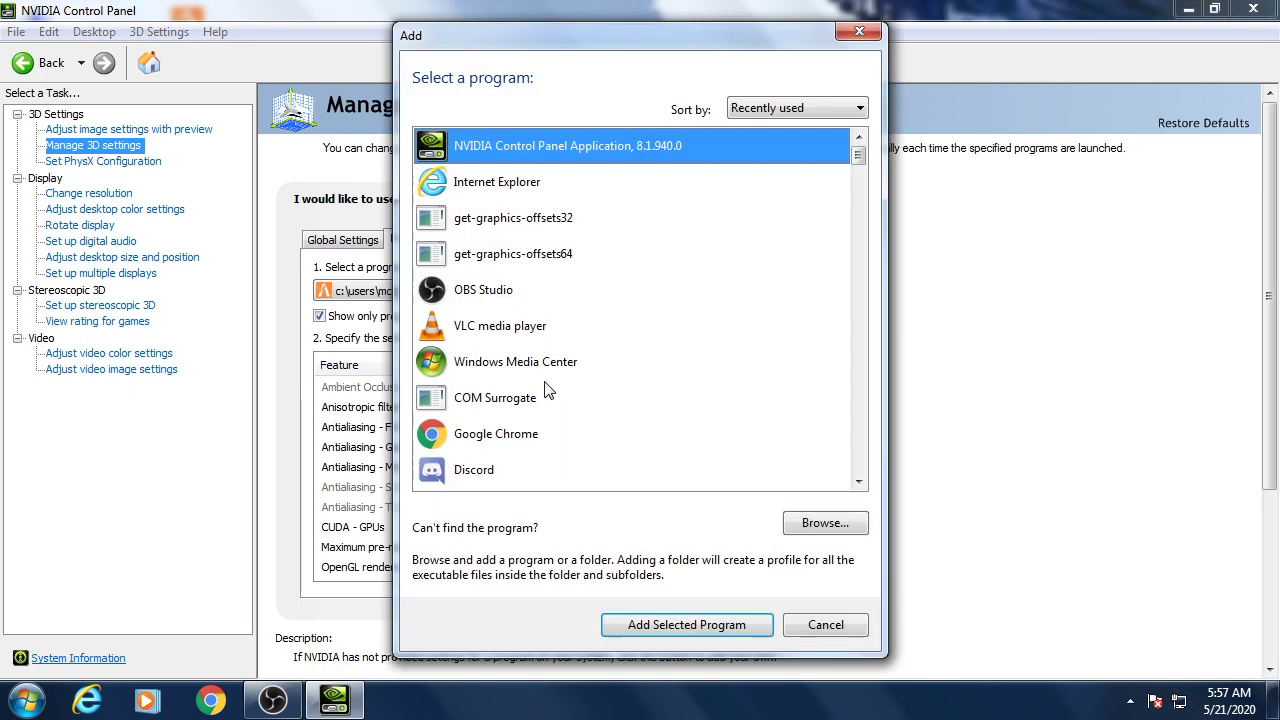
scroll(864, 174, down, 1)
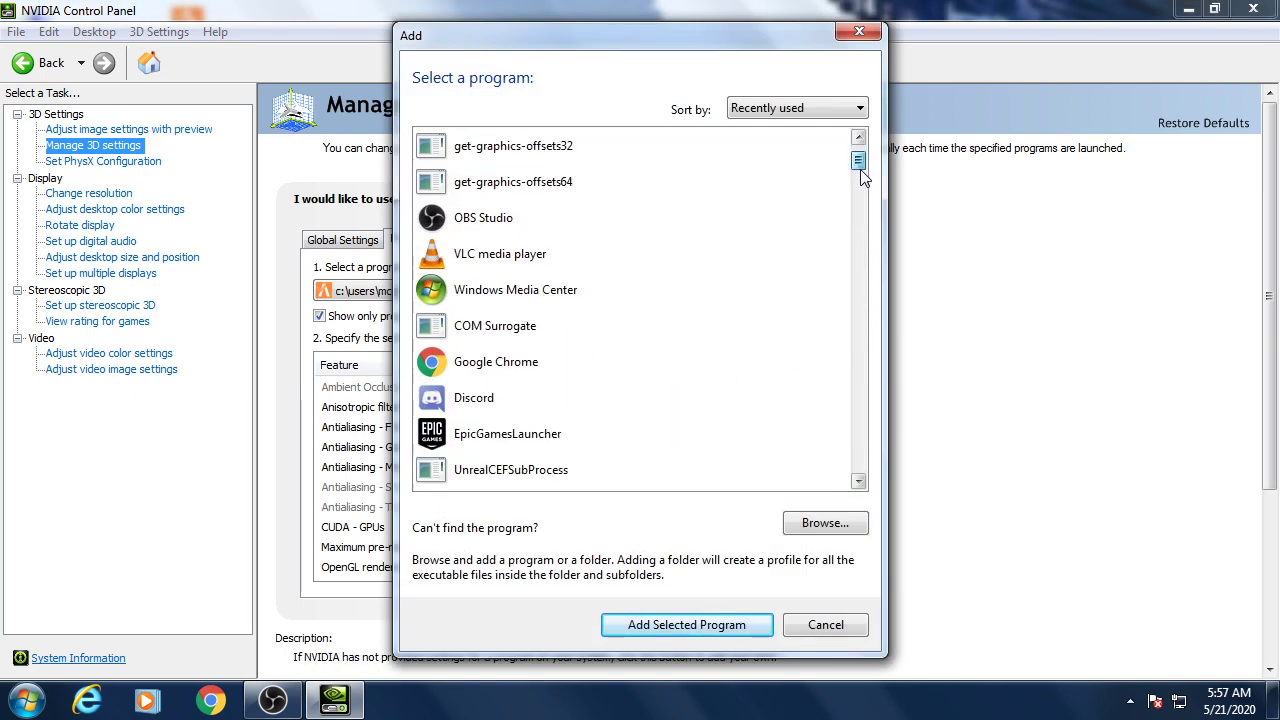
scroll(864, 174, down, 2)
click(474, 342)
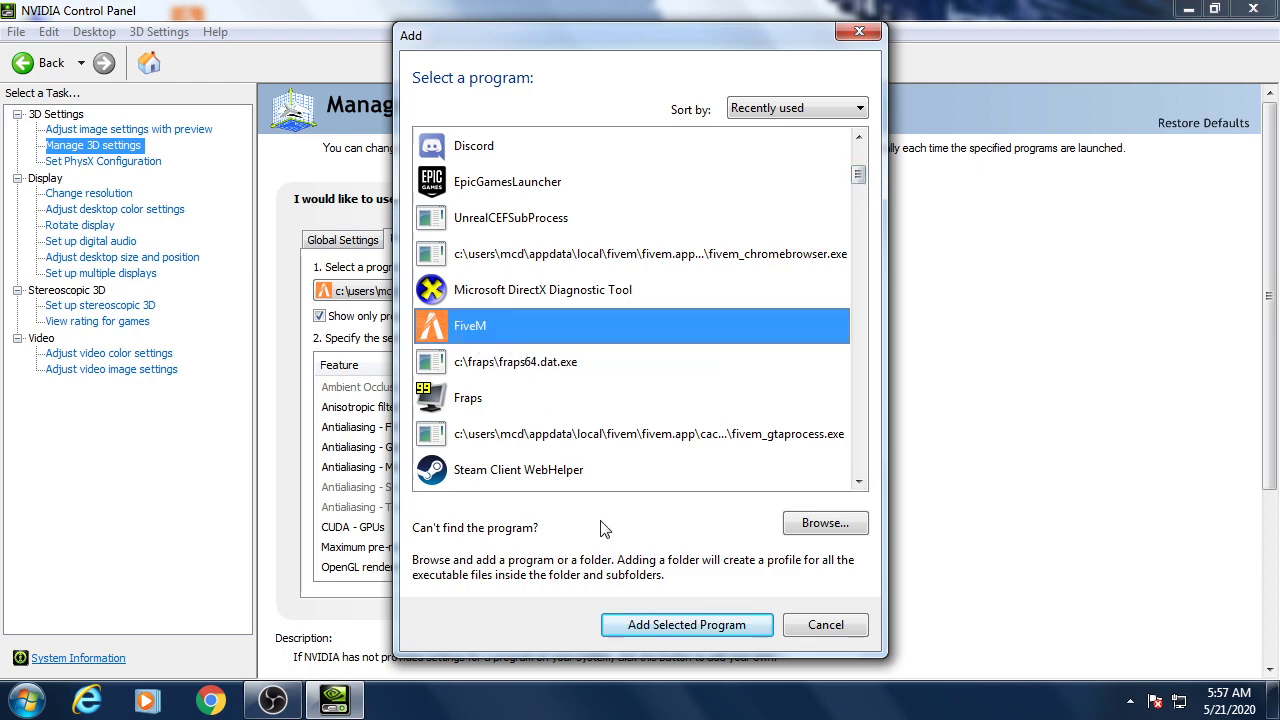
click(653, 620)
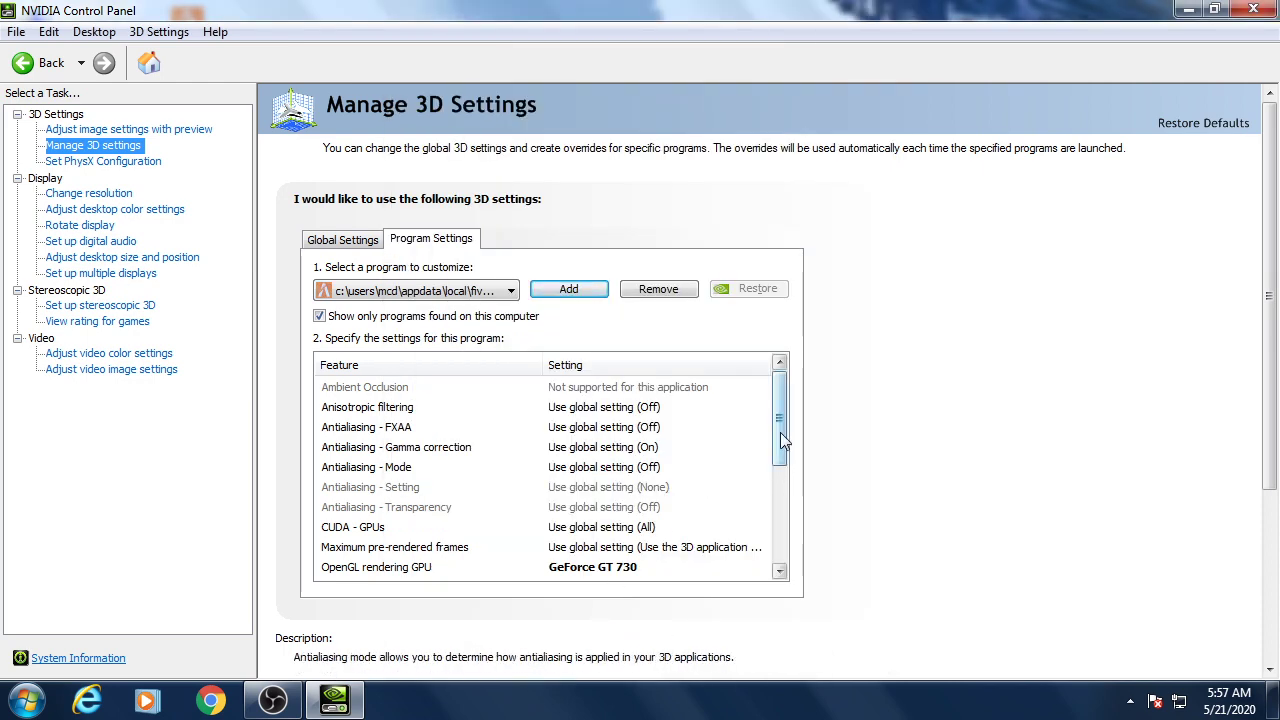
Set FiveM's OpenGL rendering GPU to GeForce GT 730 and power management to Prefer maximum performance.
drag(783, 440, 779, 459)
click(620, 507)
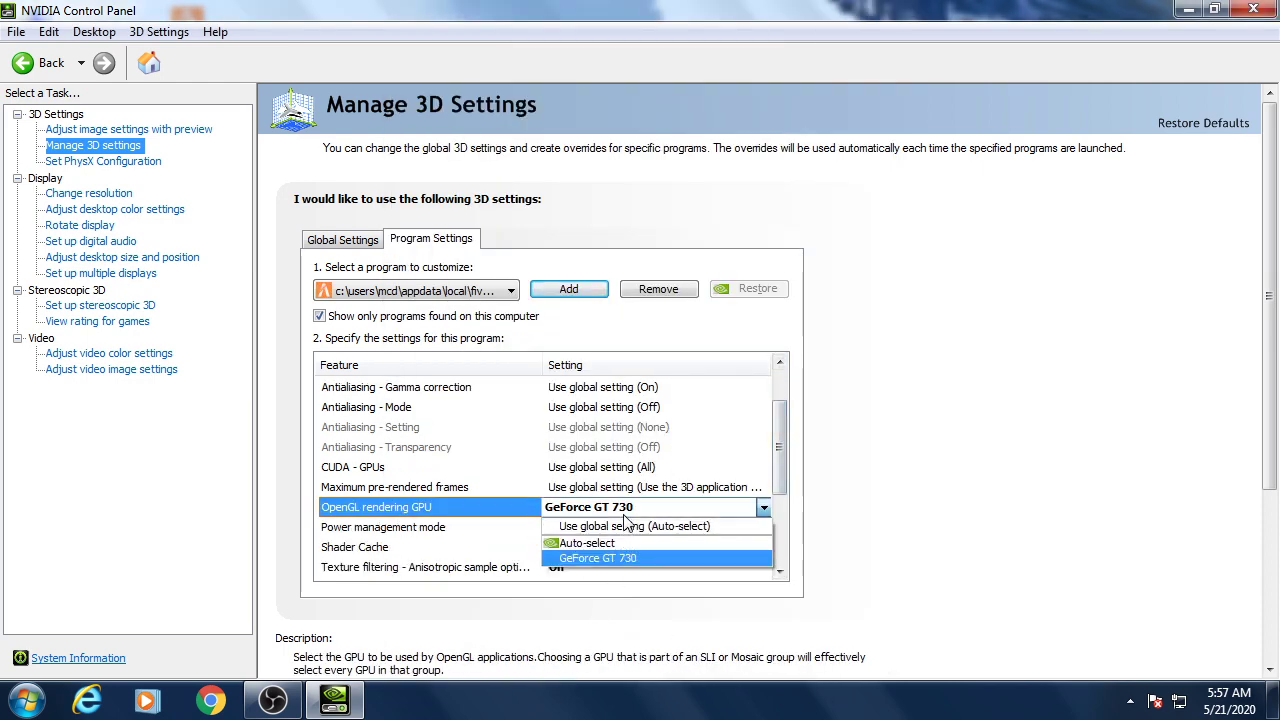
click(628, 526)
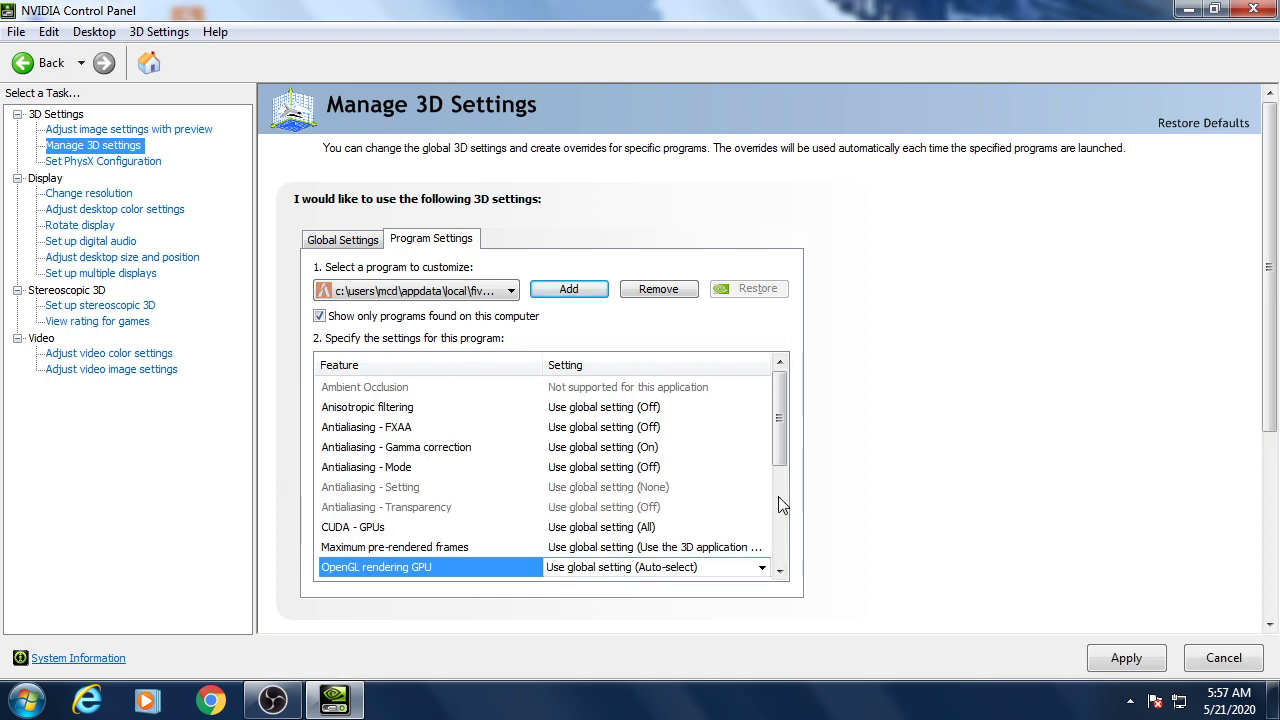
drag(776, 443, 778, 468)
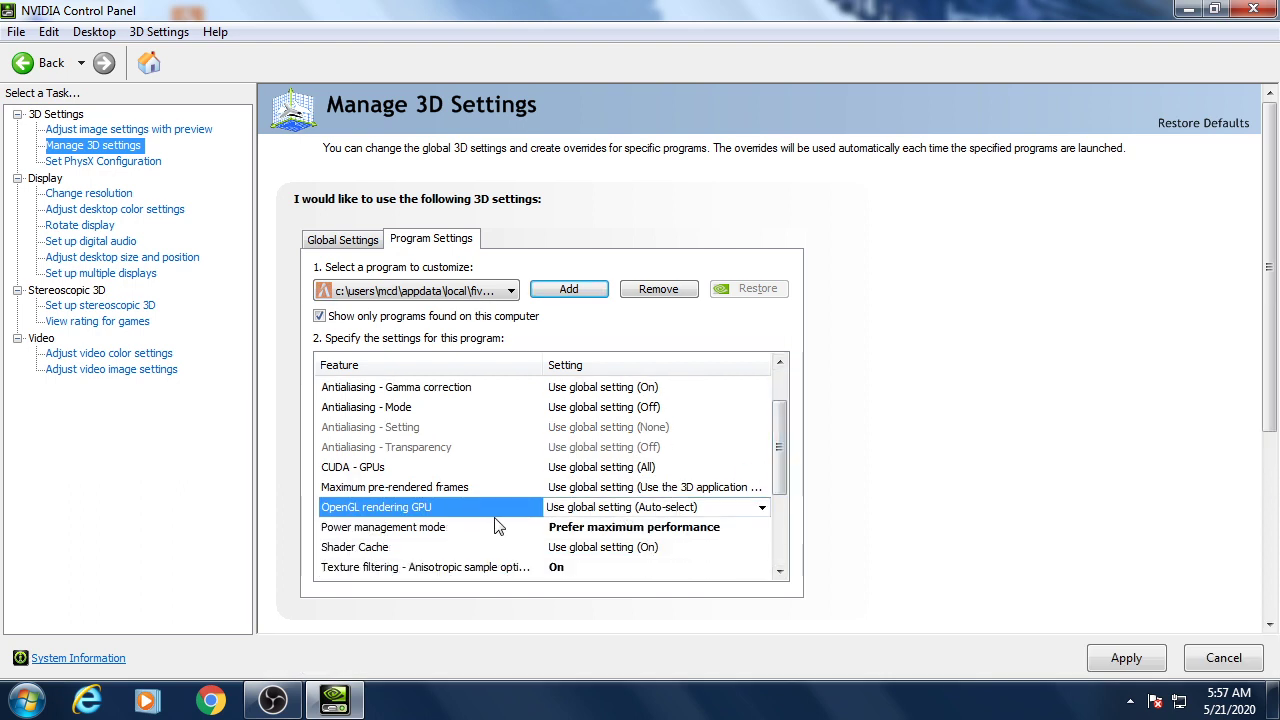
click(556, 508)
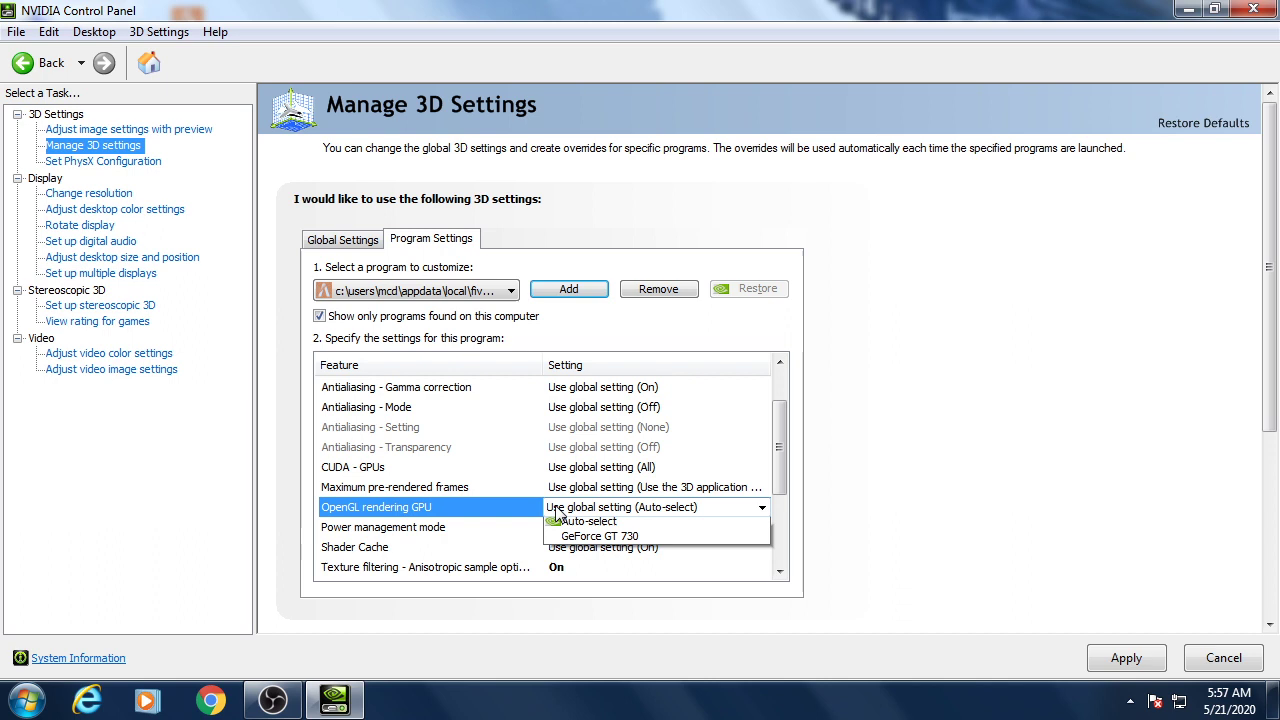
click(595, 554)
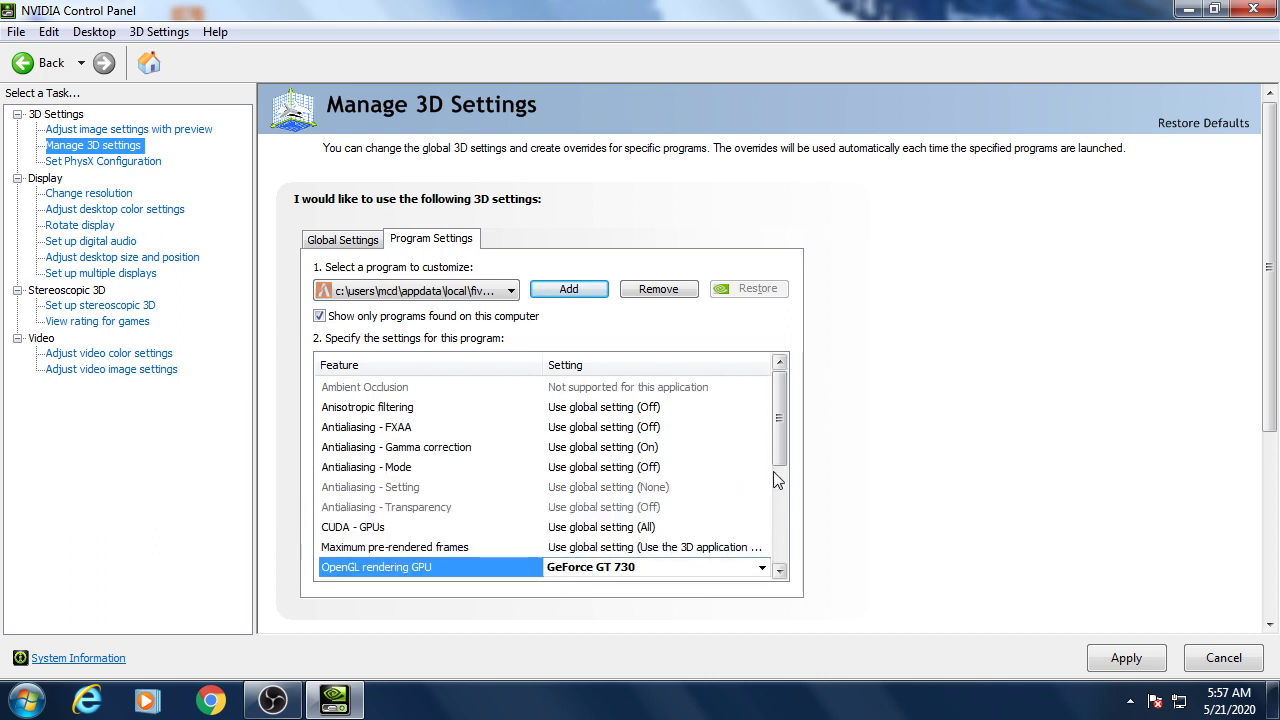
scroll(778, 480, down, 1)
scroll(770, 495, down, 1)
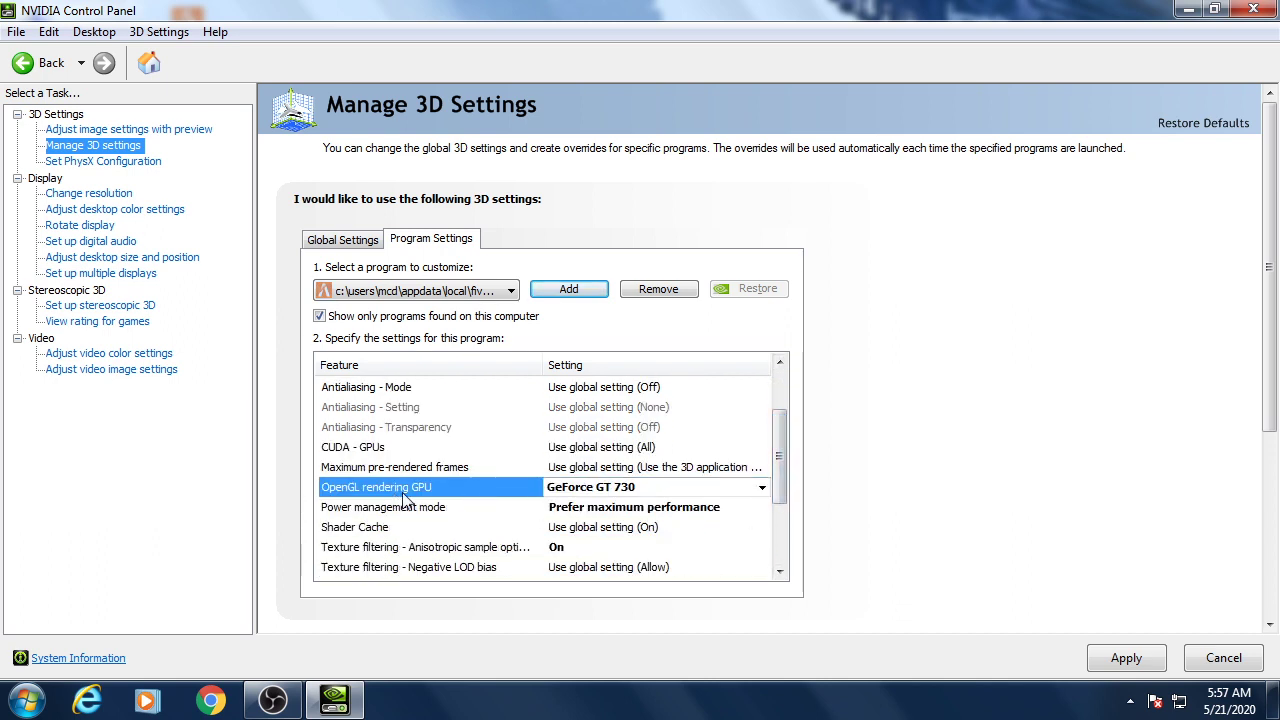
click(638, 508)
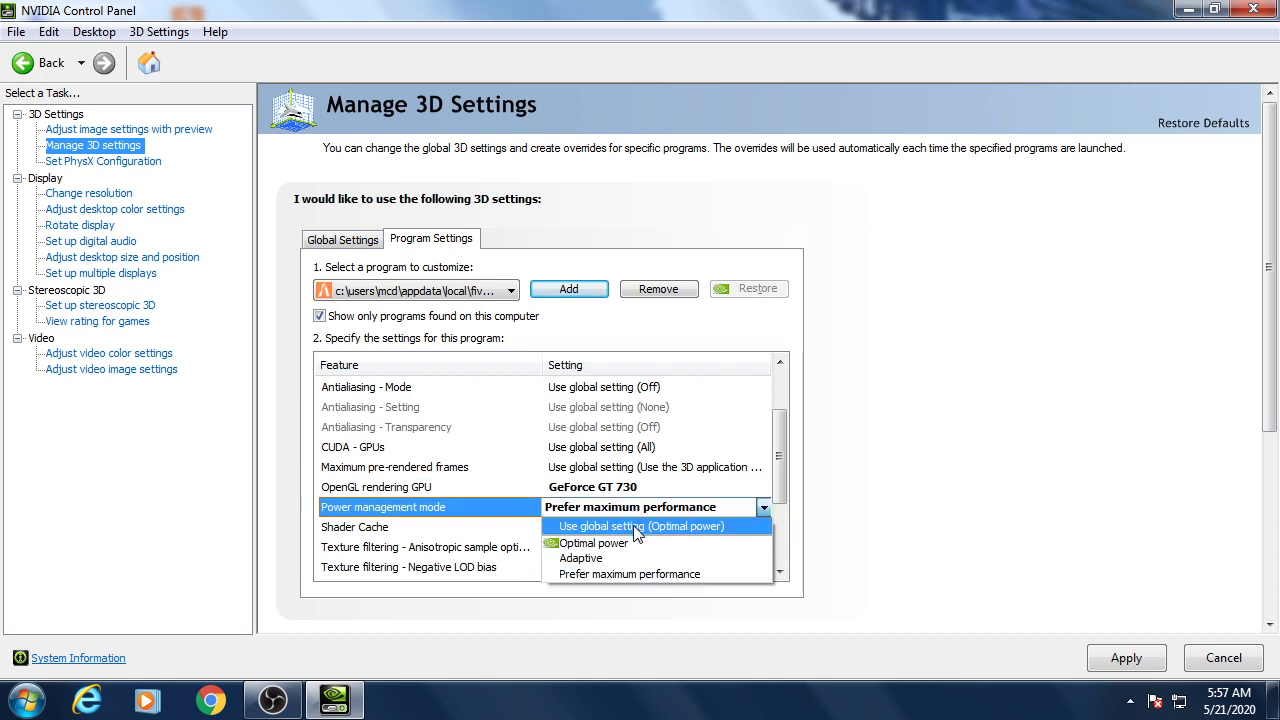
click(626, 573)
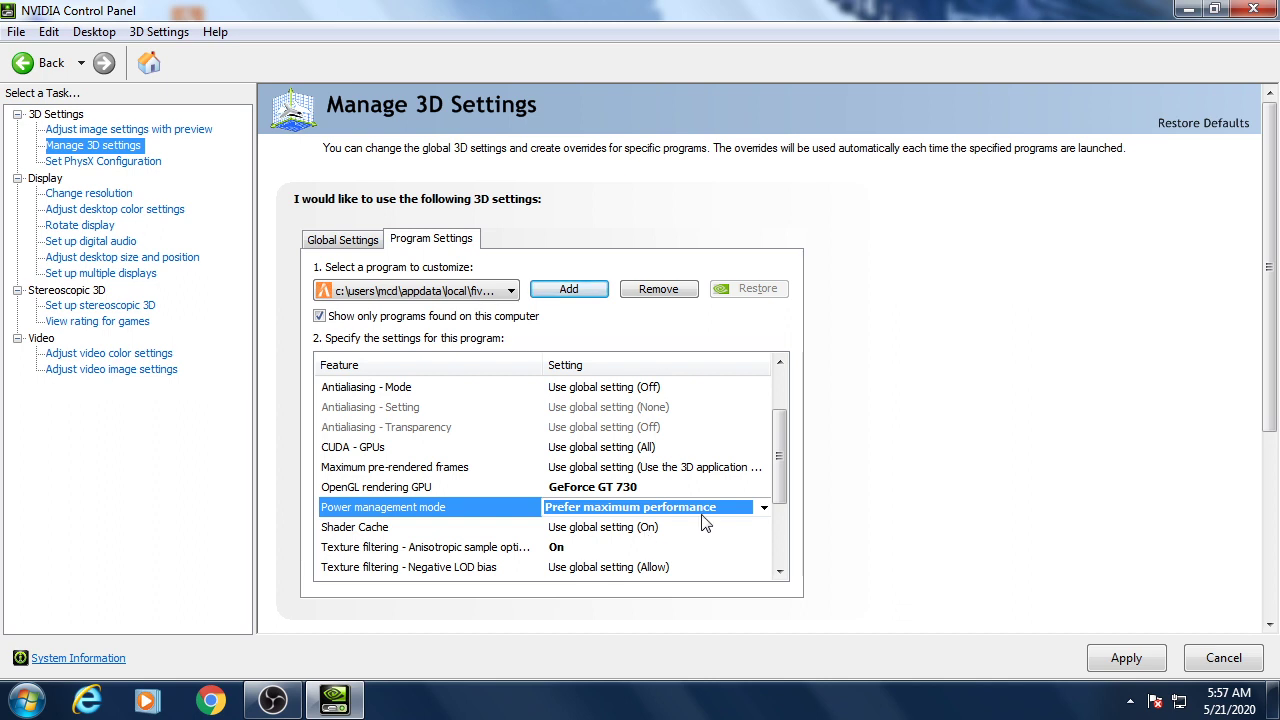
Turn anisotropic sample and trilinear optimization On, texture quality Performance, and apply.
drag(785, 471, 720, 514)
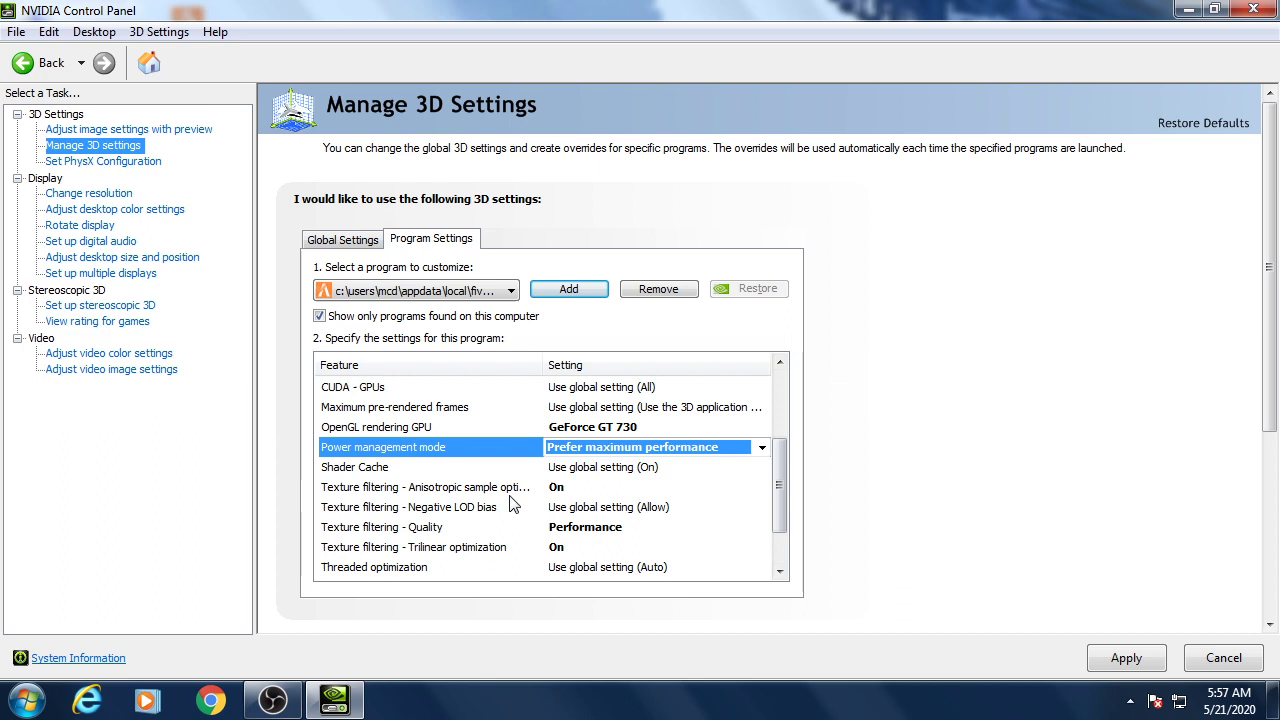
click(562, 489)
click(570, 537)
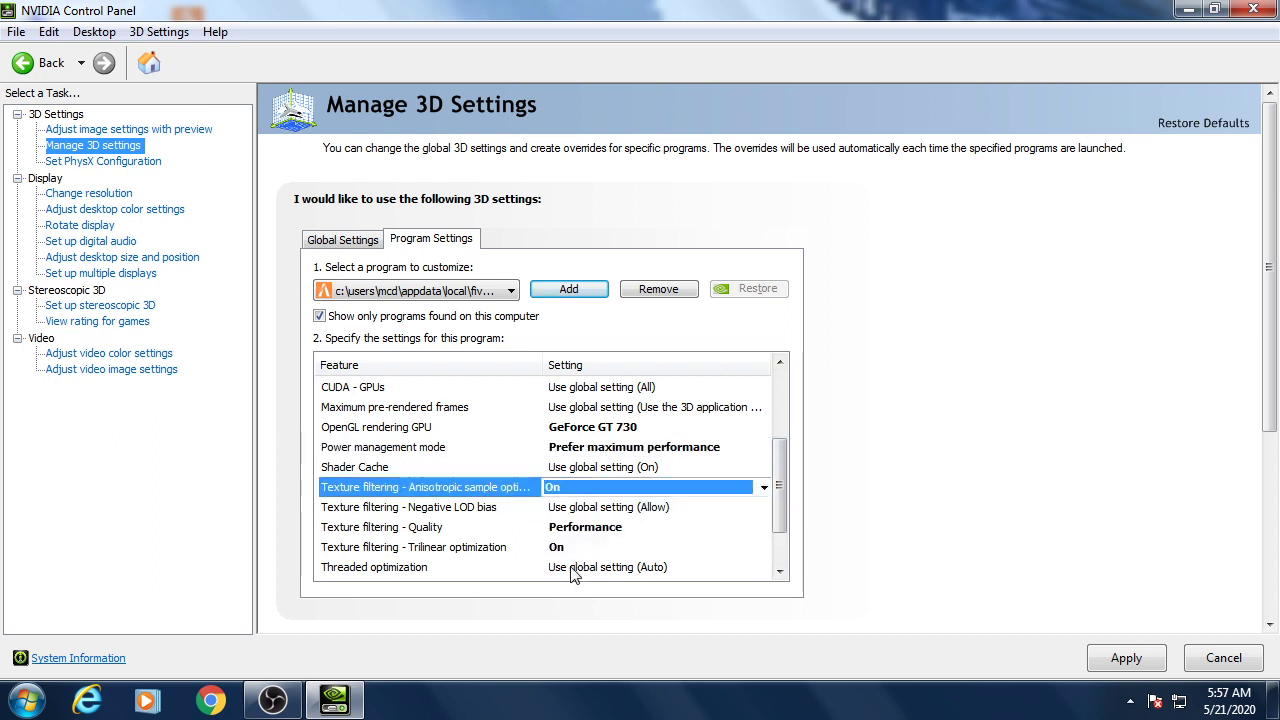
click(590, 527)
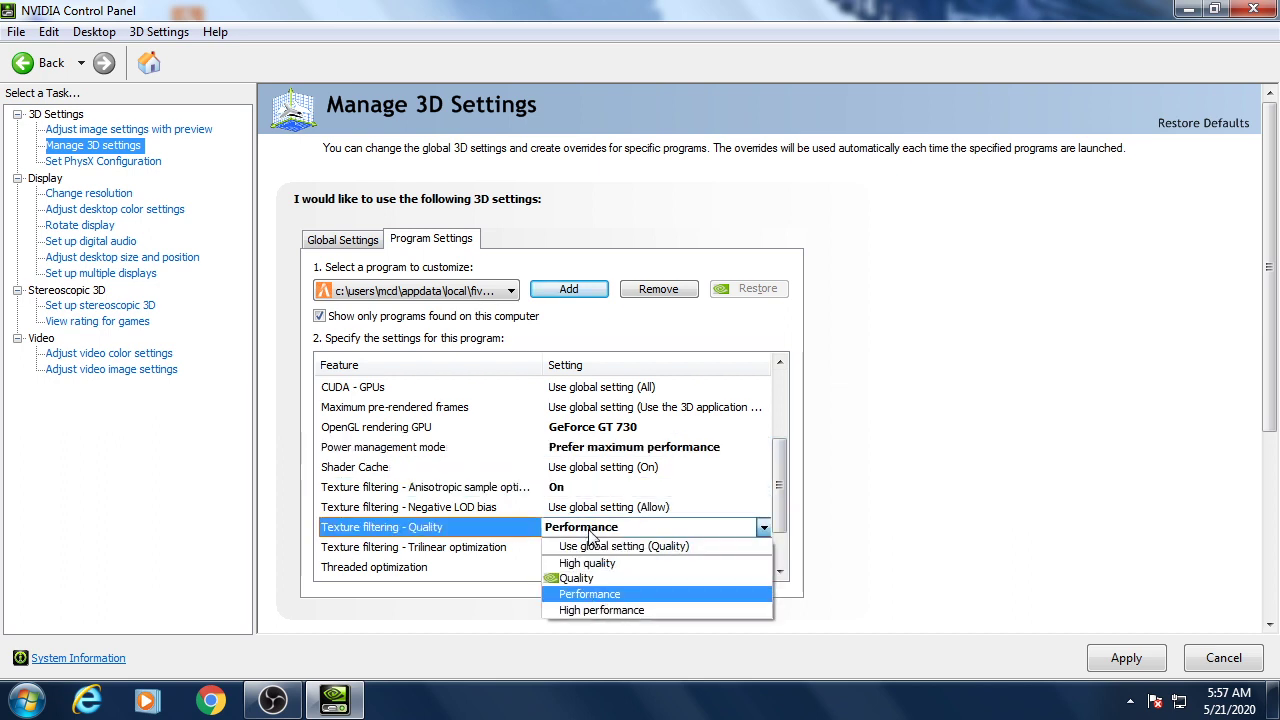
click(606, 595)
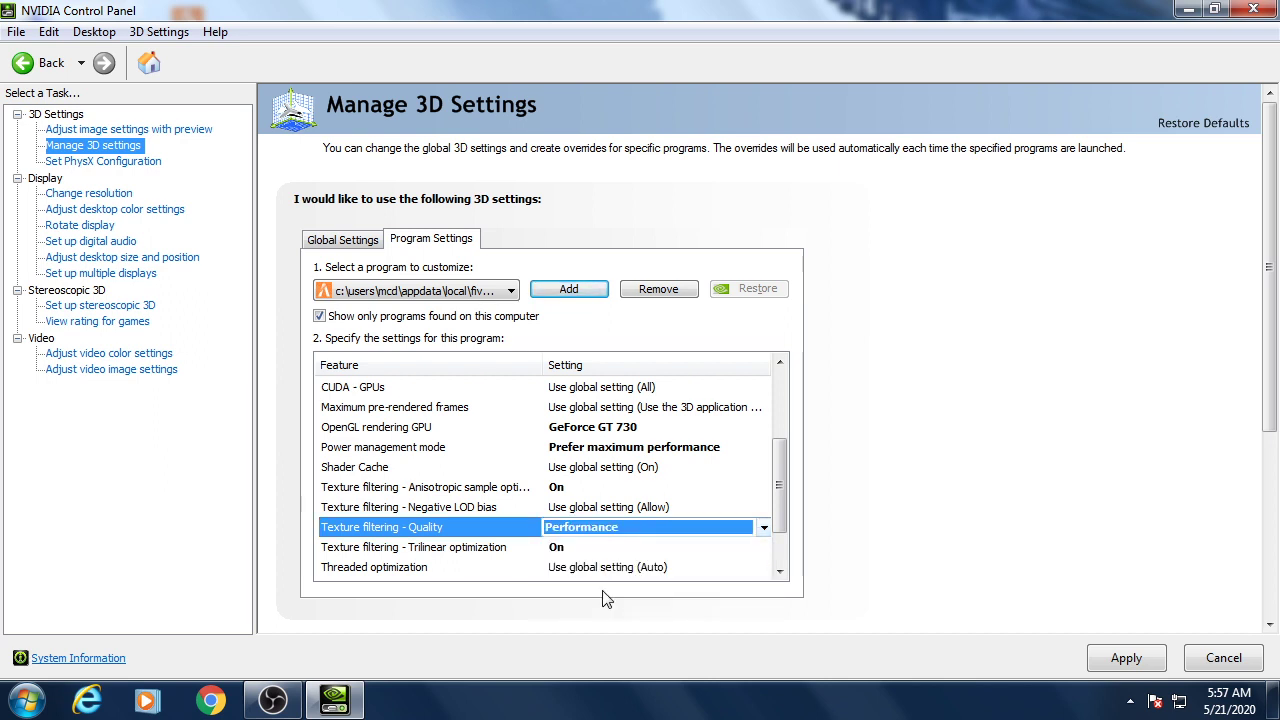
click(556, 547)
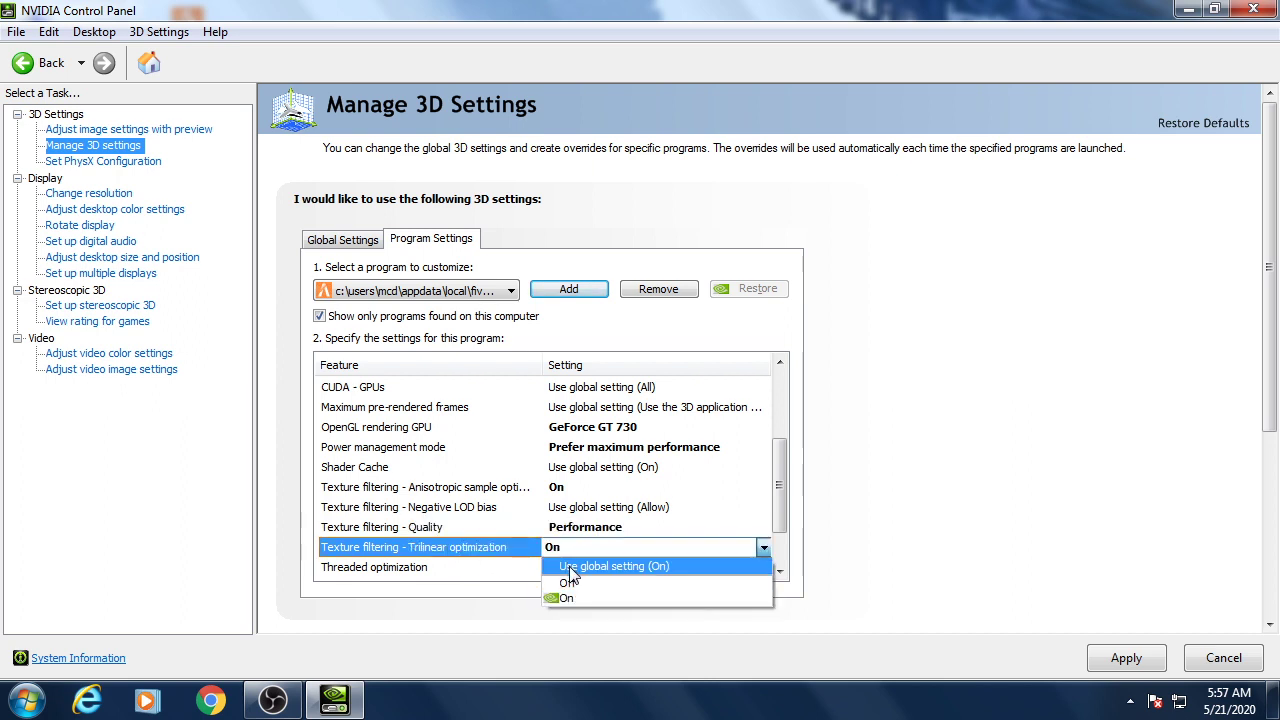
click(580, 600)
click(1122, 664)
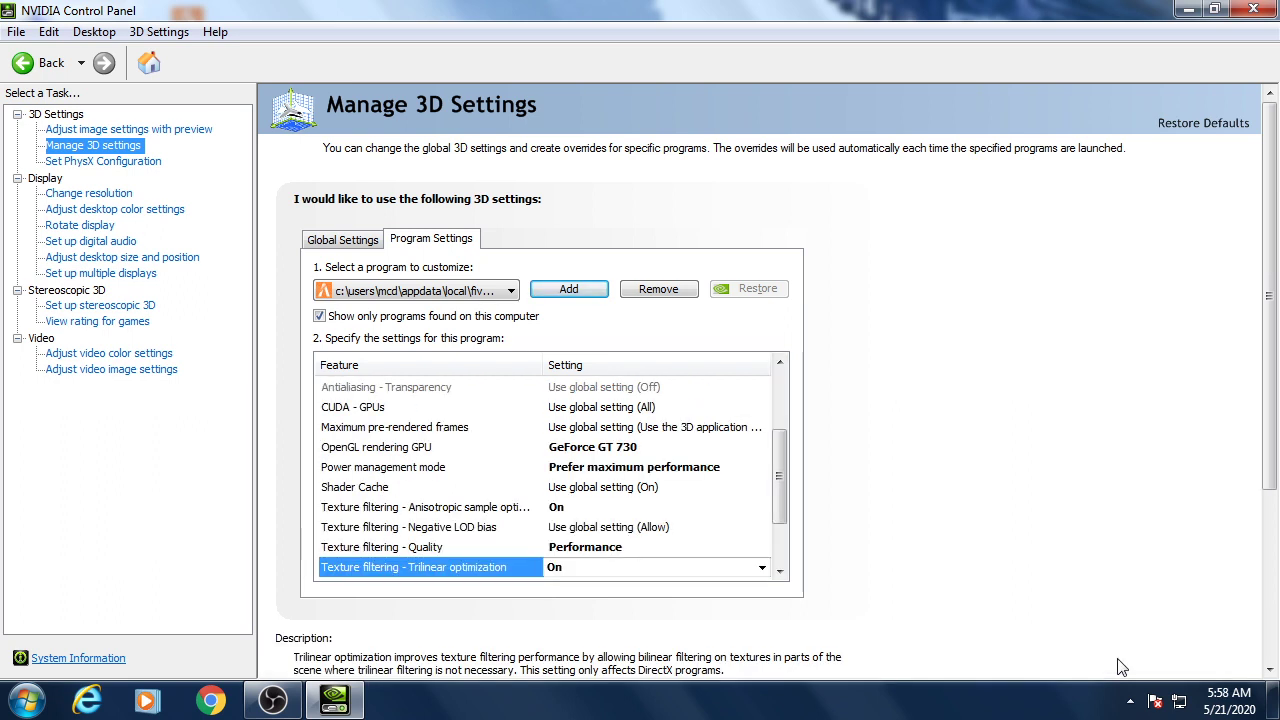
Close NVIDIA Control Panel and refresh the desktop four times.
click(1253, 9)
right_click(634, 126)
click(690, 183)
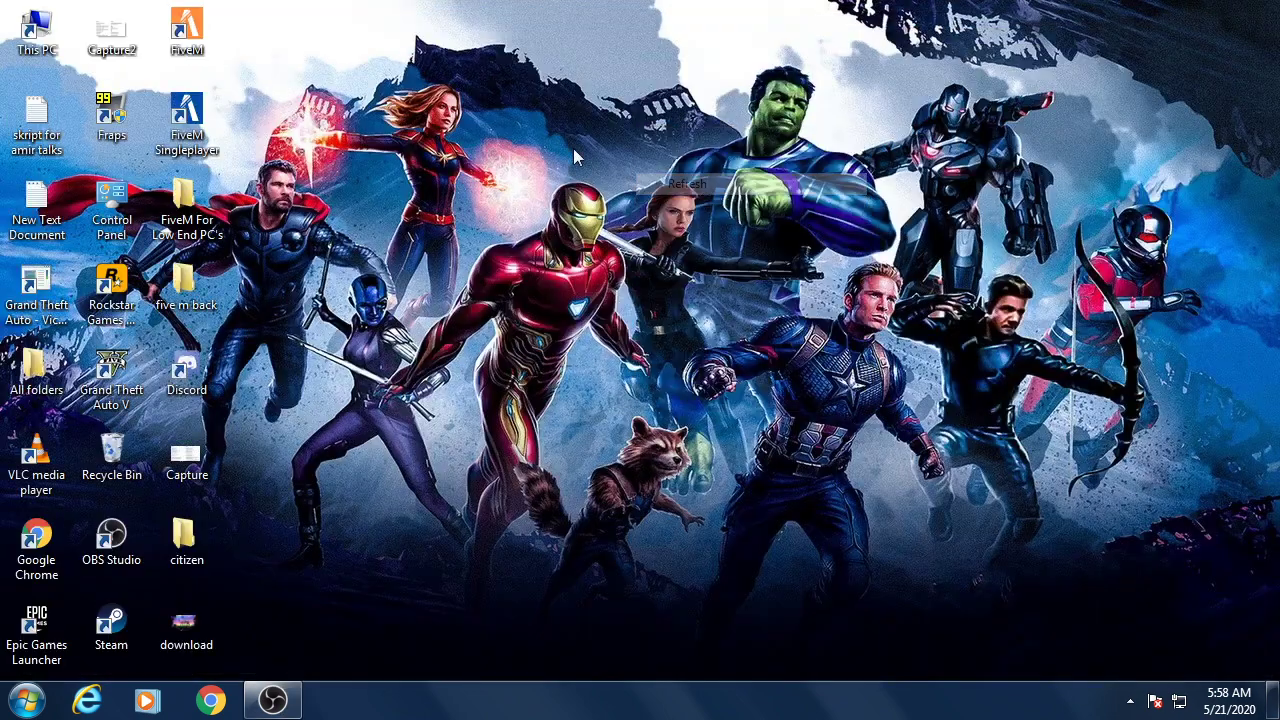
right_click(573, 148)
click(643, 203)
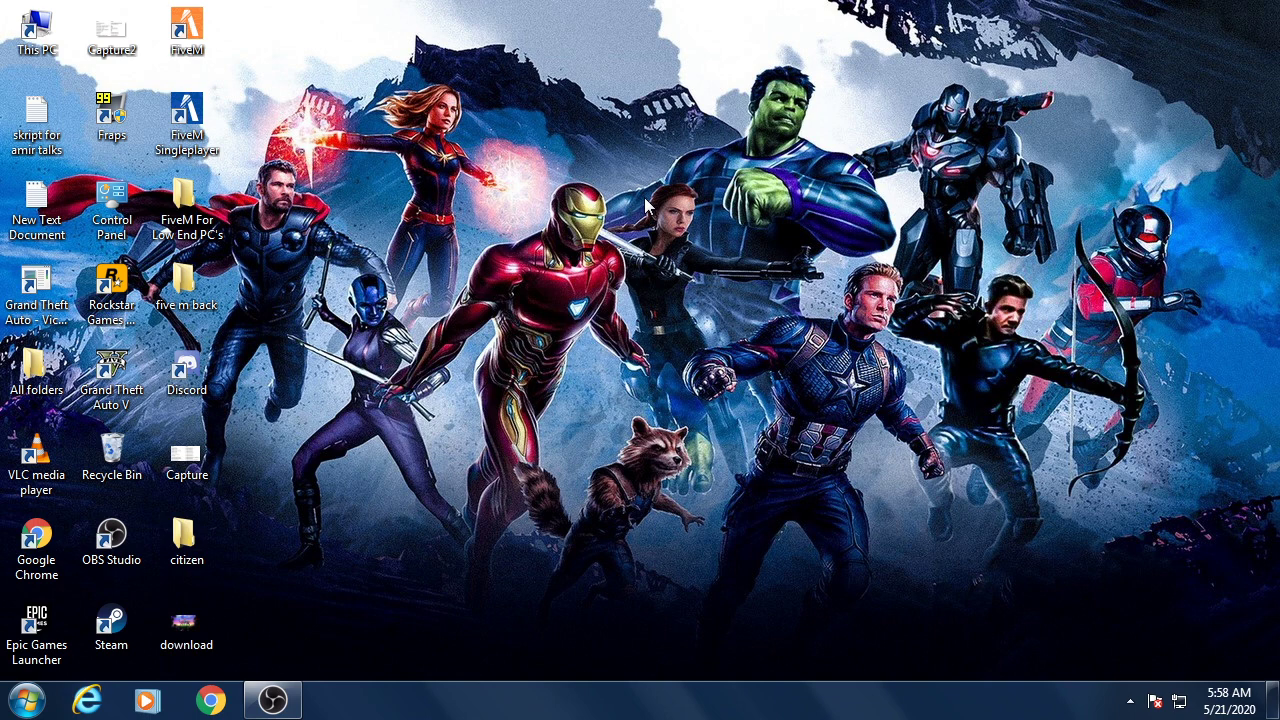
right_click(486, 148)
click(616, 204)
right_click(465, 96)
click(616, 204)
Restore, maximize and re-minimize the OBS Studio window, then refresh the desktop.
drag(320, 32, 510, 266)
click(272, 699)
click(1036, 147)
click(272, 699)
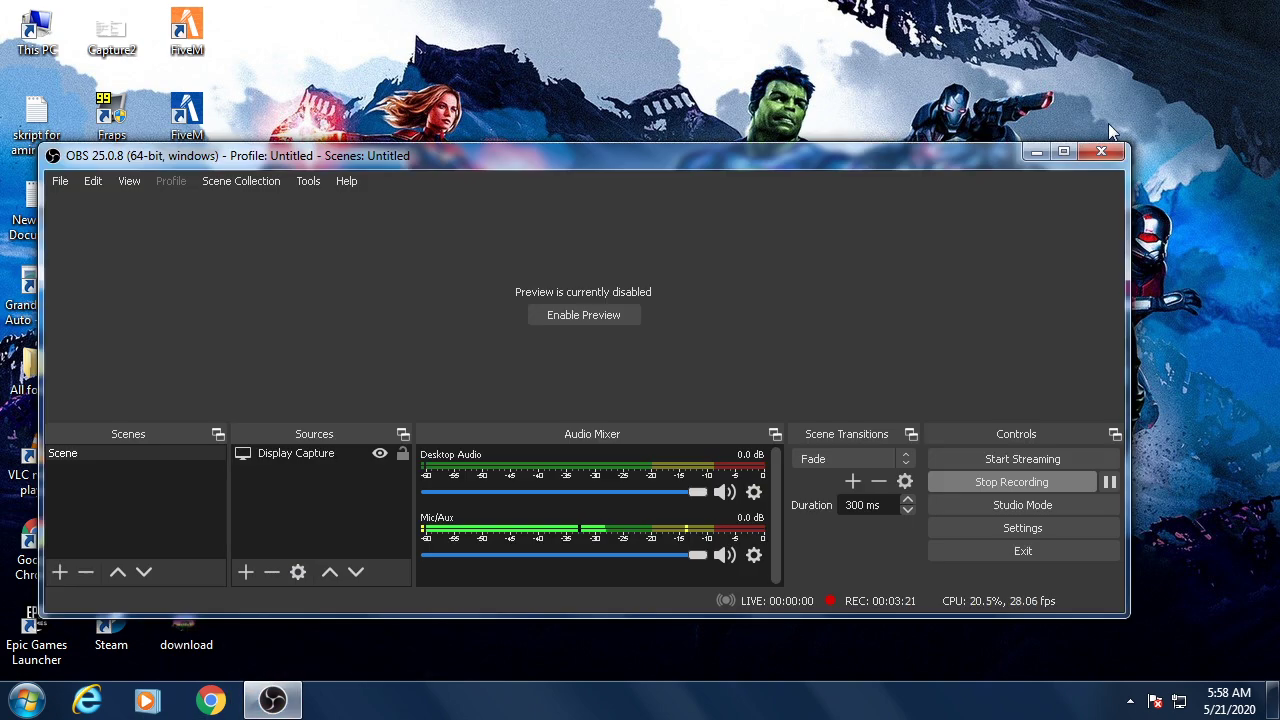
double_click(1048, 156)
click(1213, 9)
click(1036, 150)
right_click(549, 97)
click(598, 153)
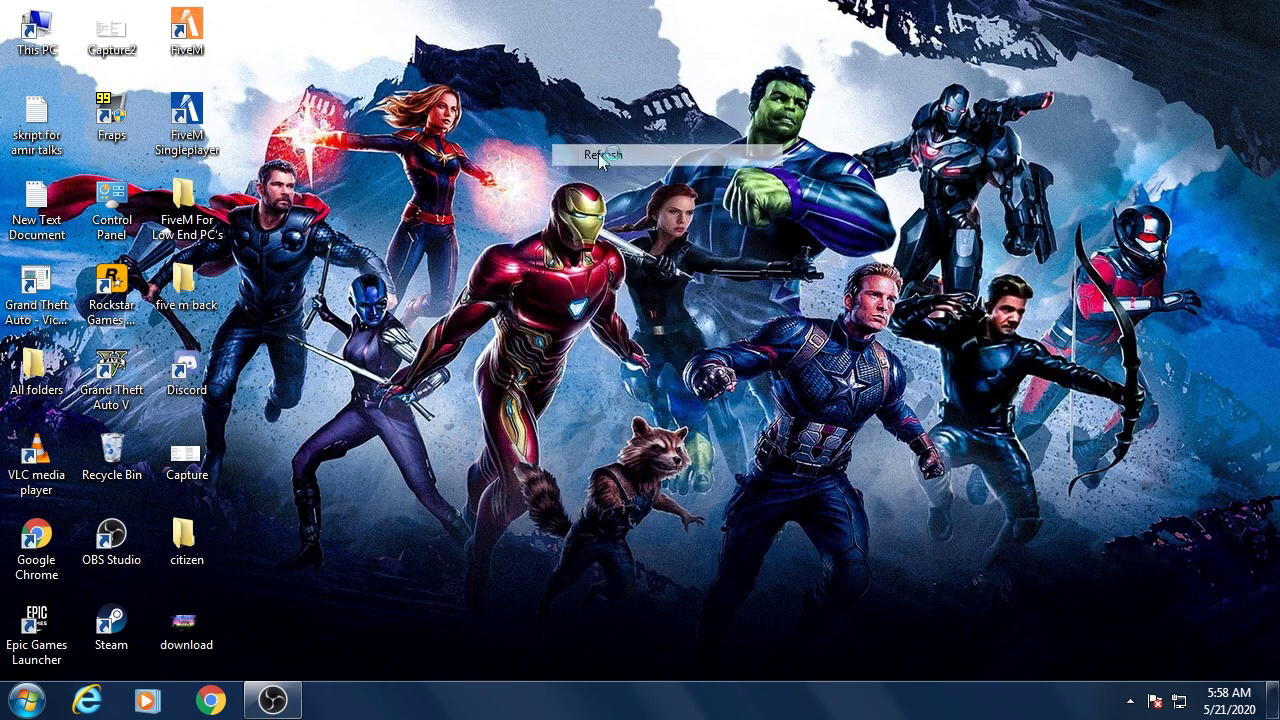
Apply Adjust for best performance in Performance Options, then close the system windows.
double_click(37, 30)
right_click(321, 353)
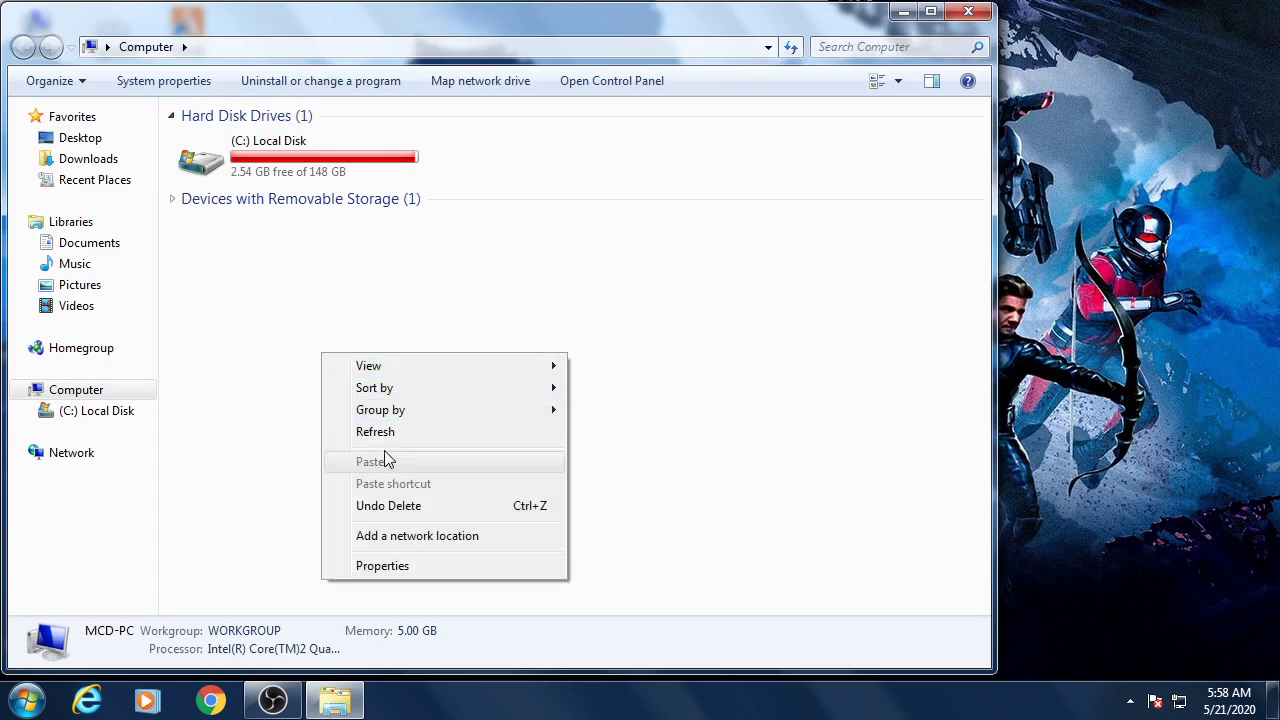
click(382, 566)
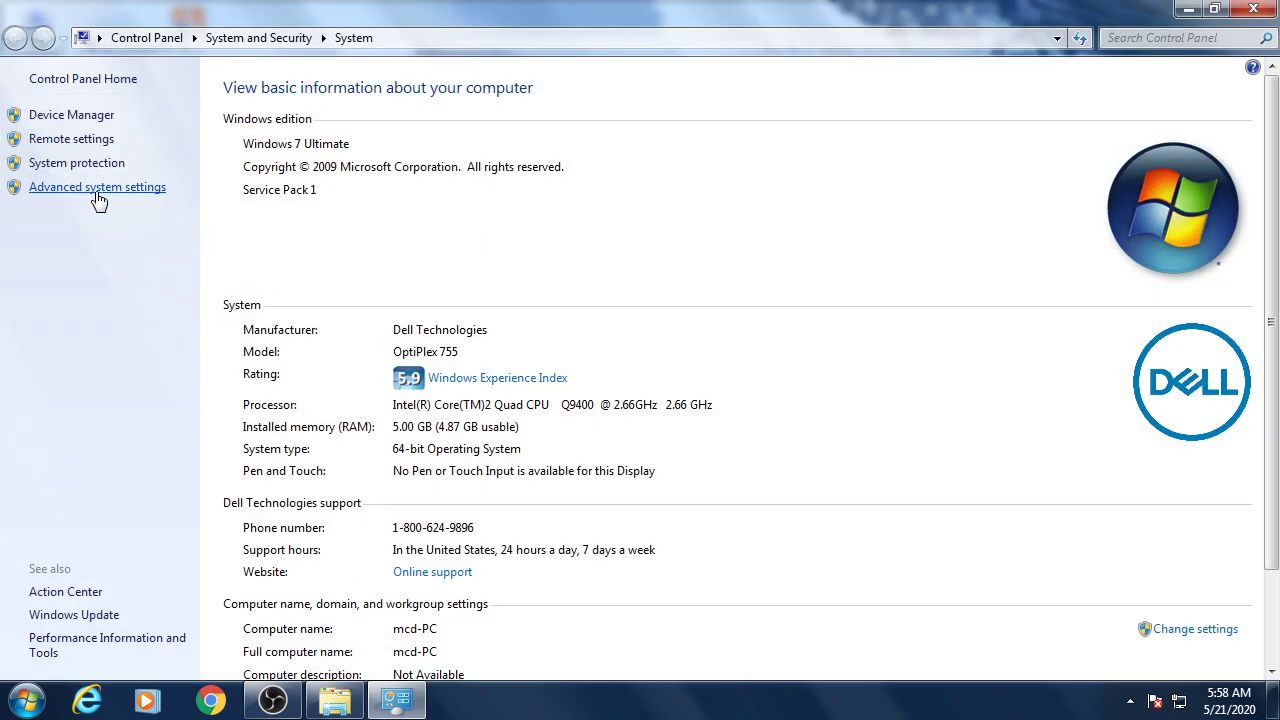
click(89, 192)
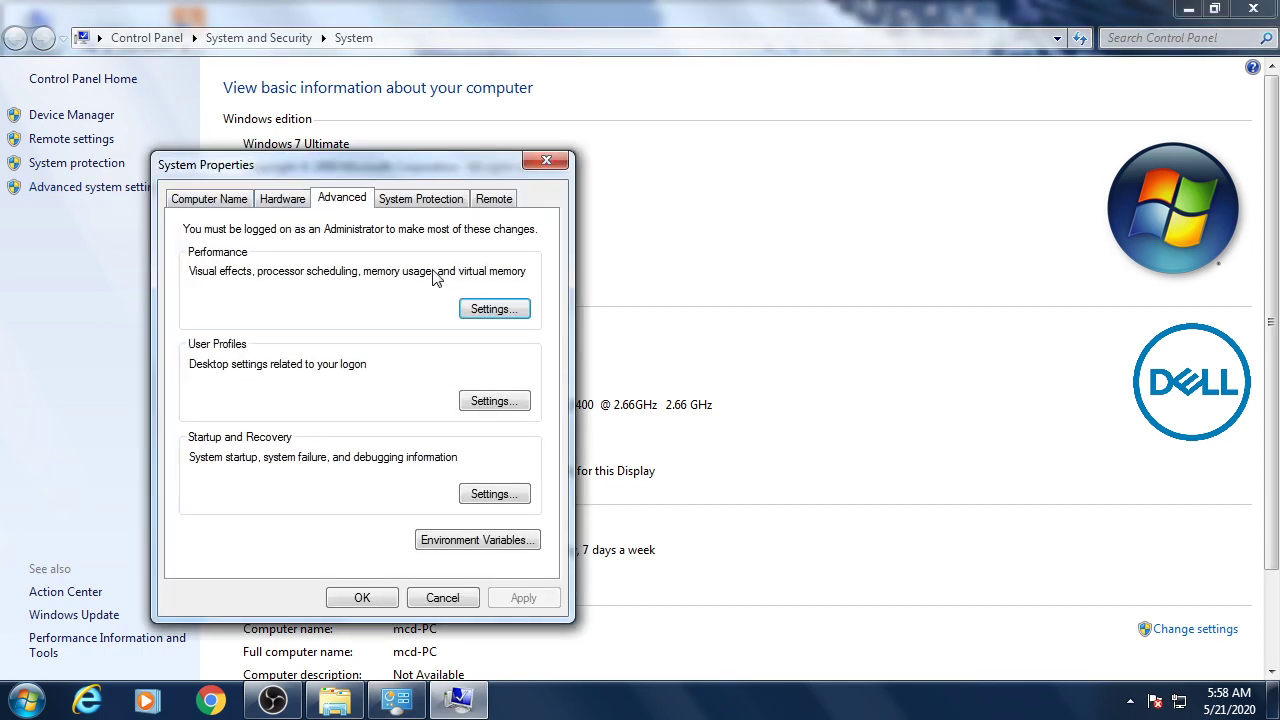
click(490, 311)
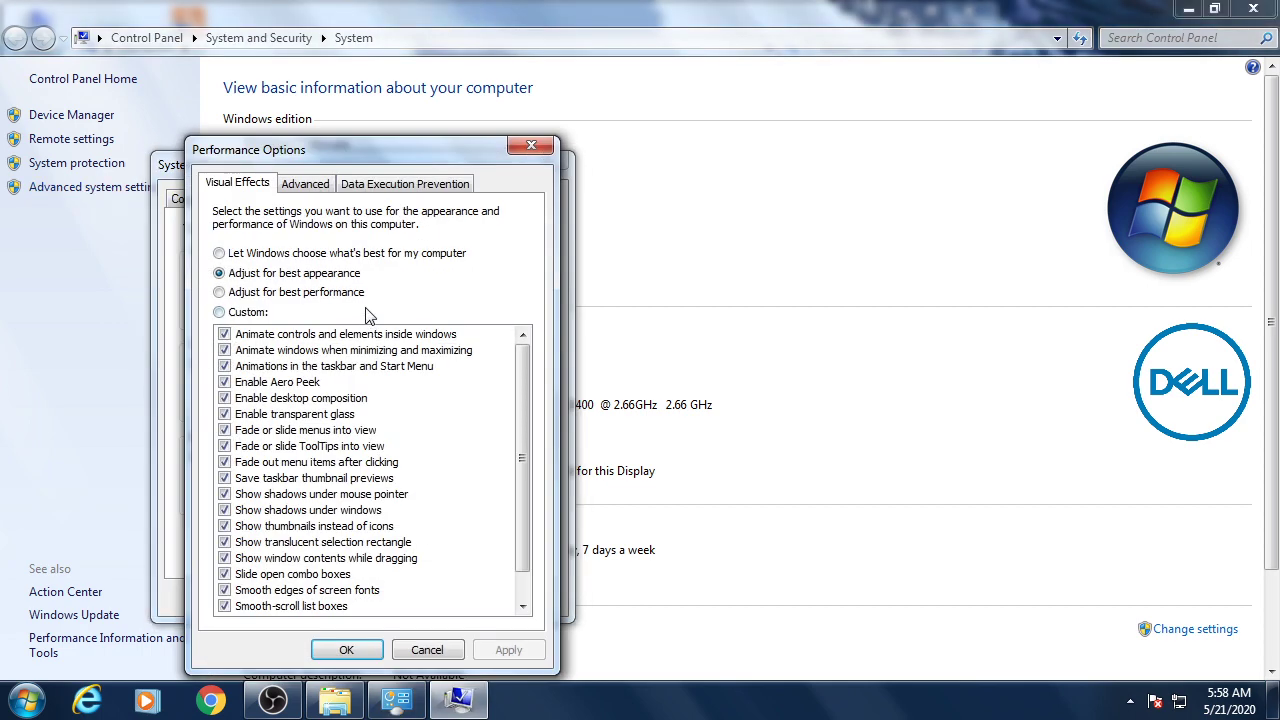
click(236, 294)
click(508, 650)
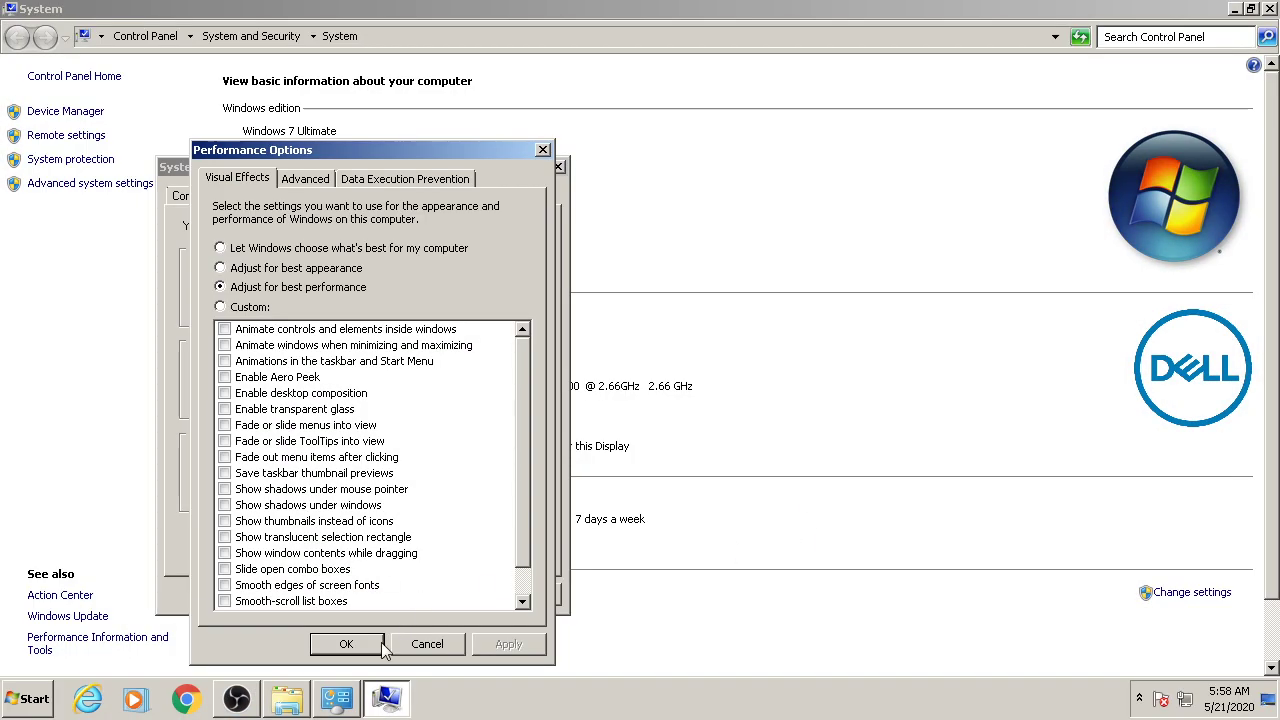
click(366, 645)
click(557, 167)
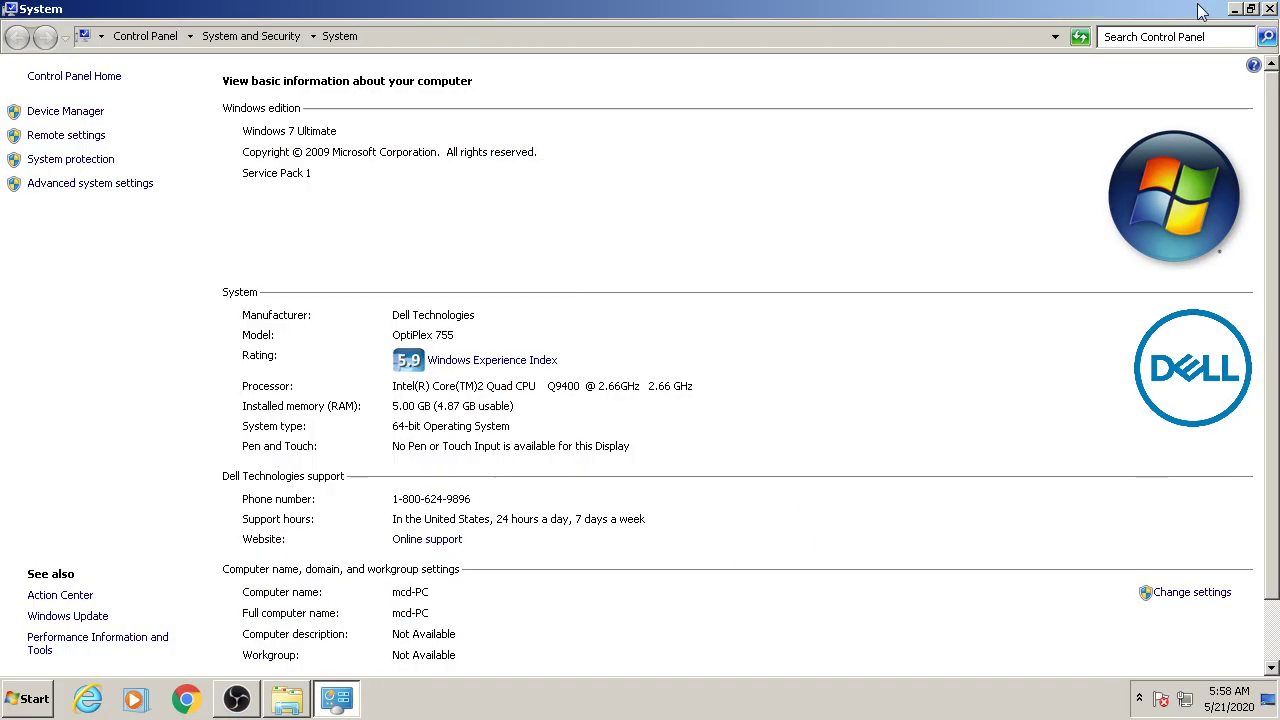
click(1270, 9)
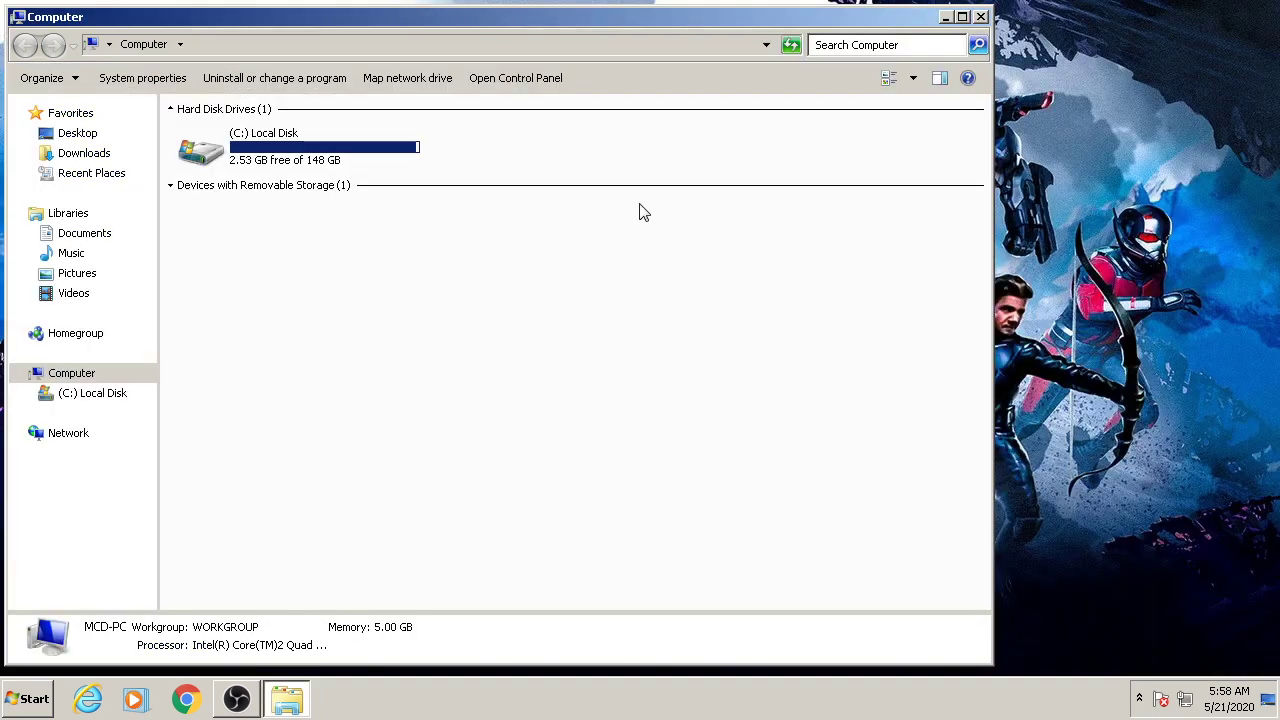
Close the Computer window and refresh the classic-styled desktop four times.
click(984, 18)
right_click(474, 162)
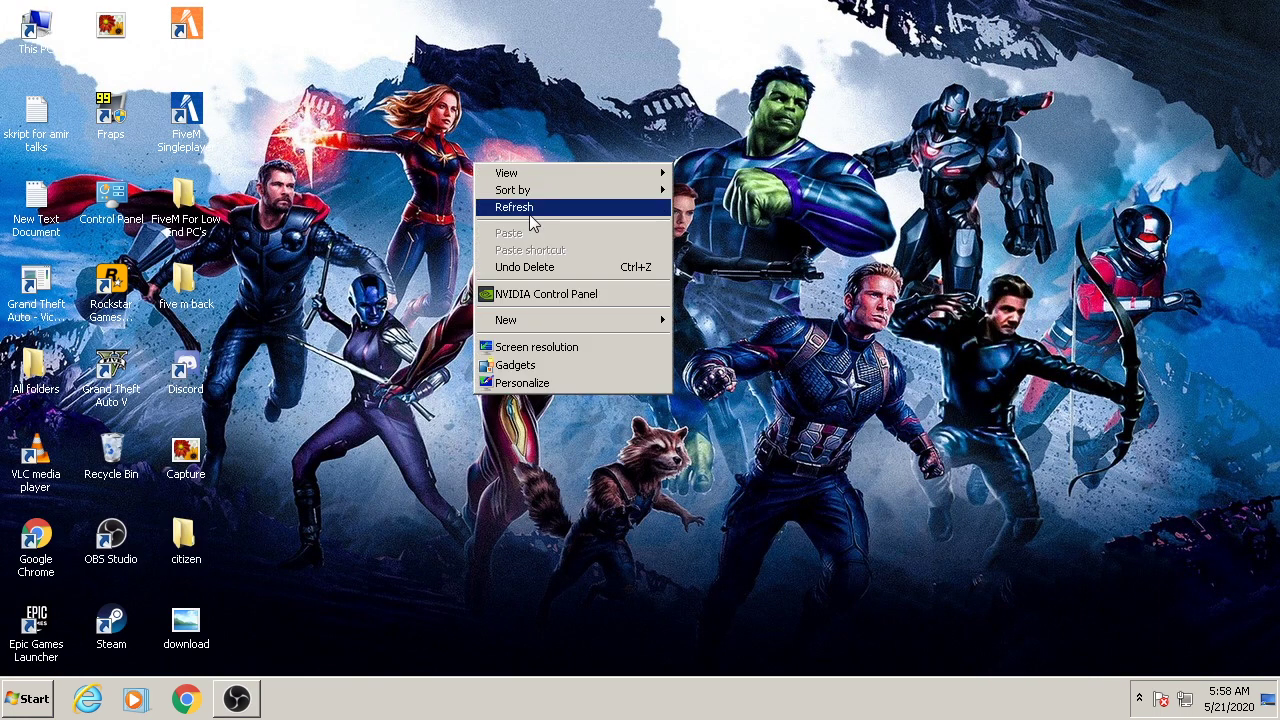
right_click(529, 211)
click(580, 254)
right_click(488, 184)
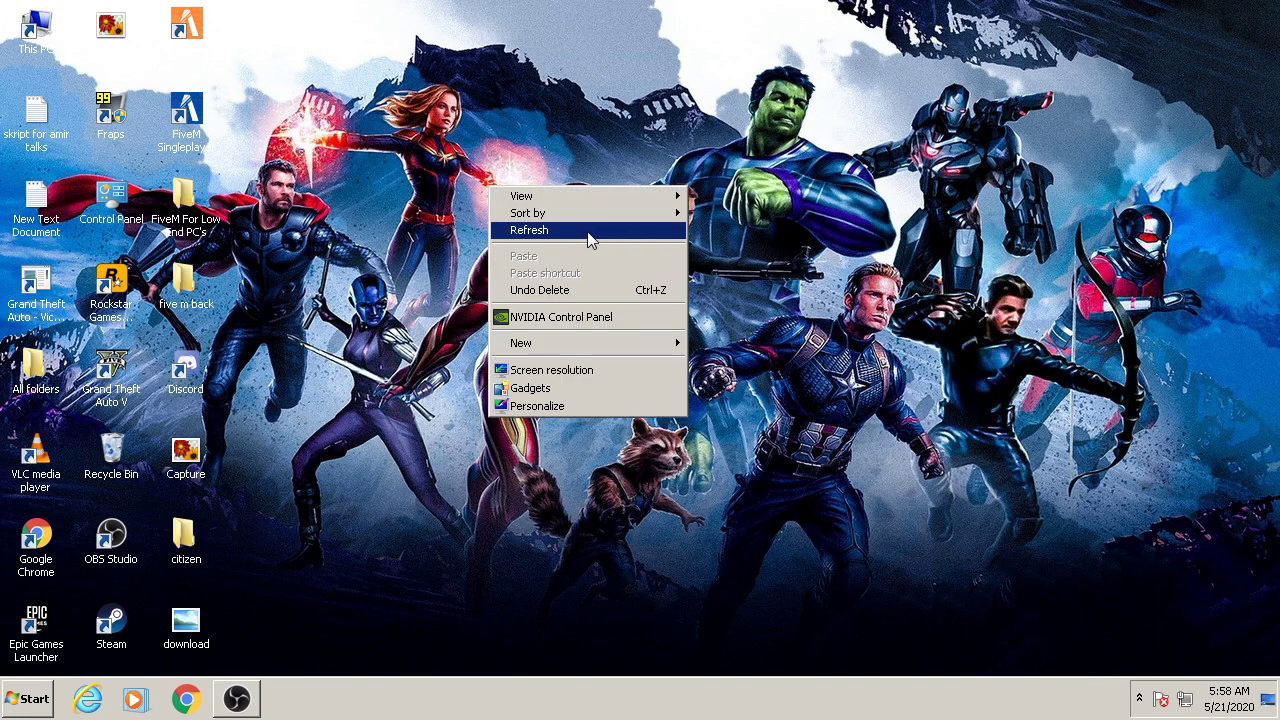
click(590, 234)
right_click(588, 230)
click(660, 275)
right_click(510, 198)
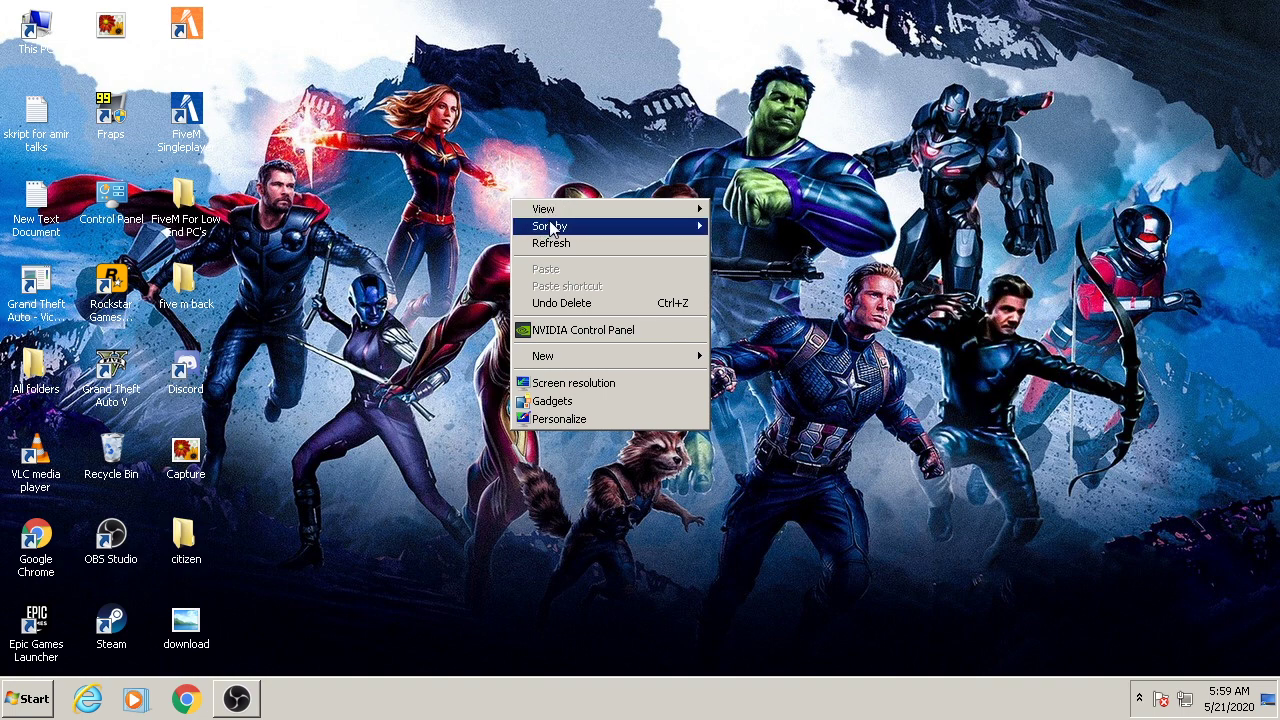
click(560, 245)
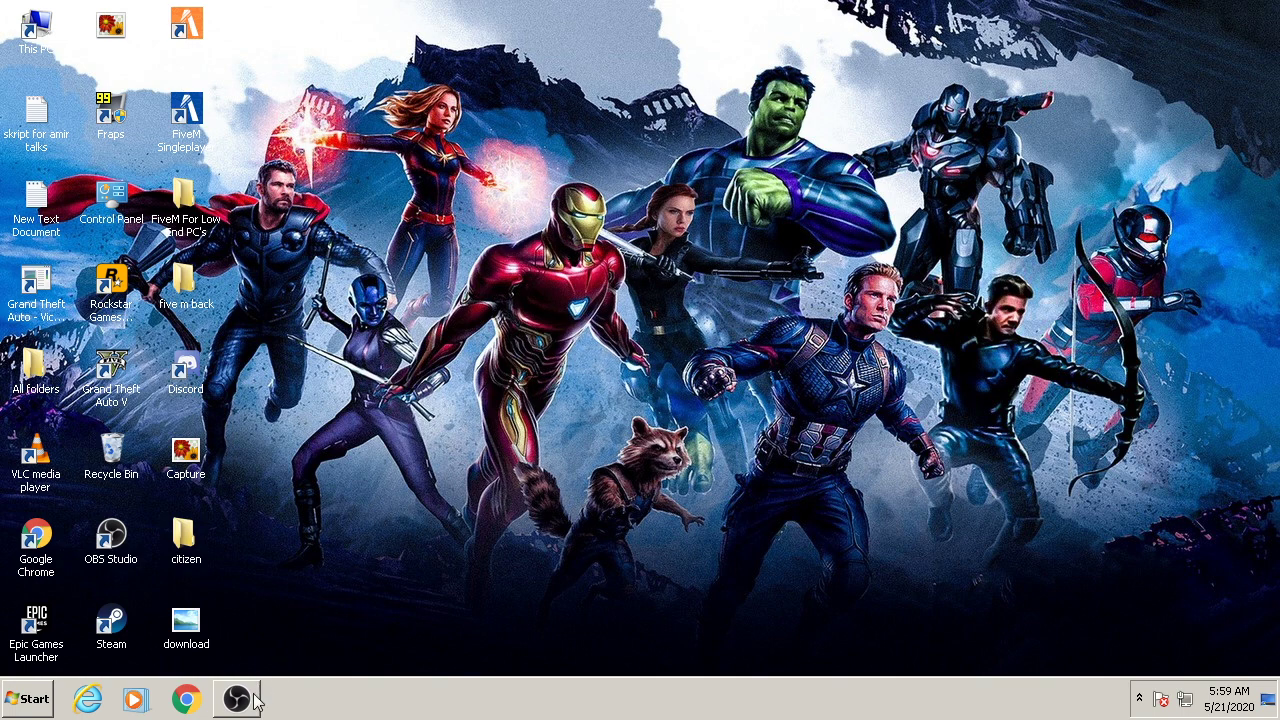